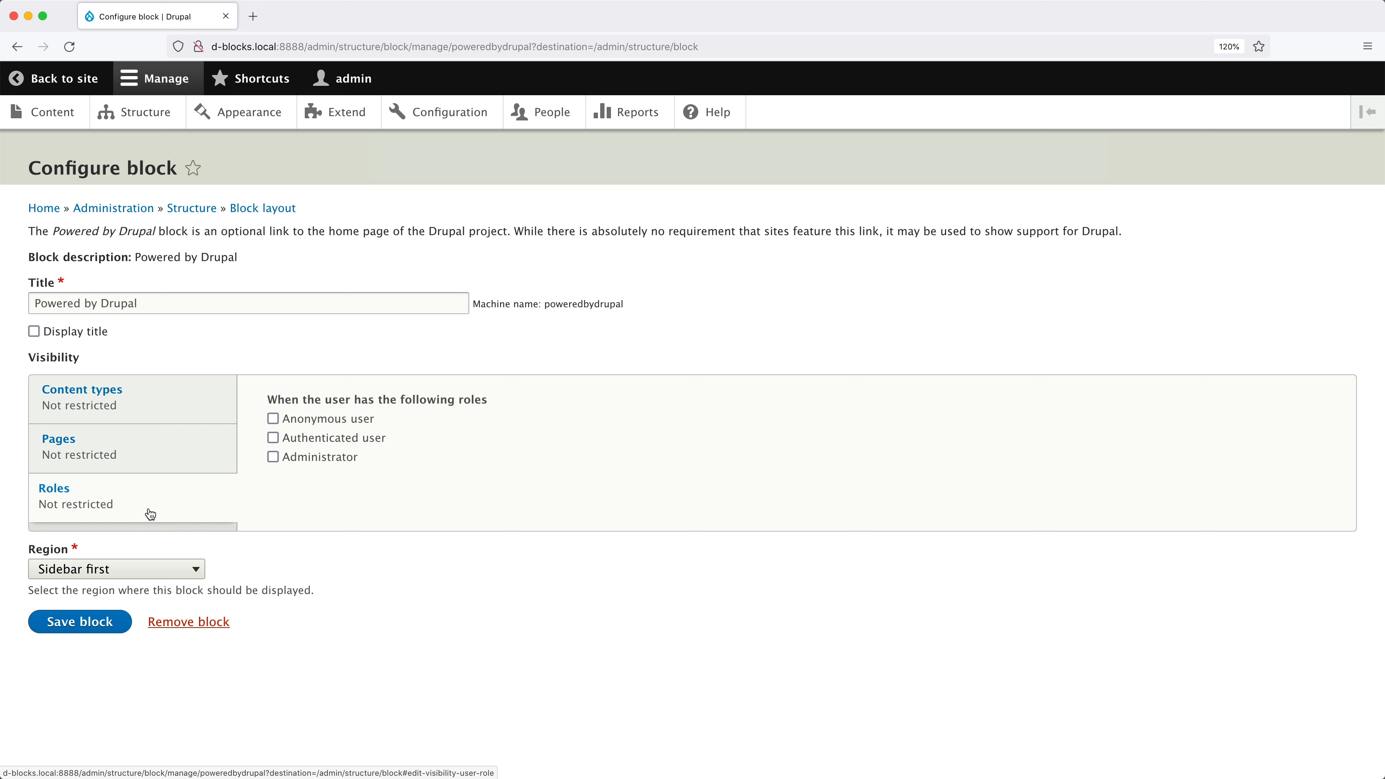
Step: Restrict the Powered by Drupal block to the Article and Basic page content types and save the block
{"action": "left_click", "coordinate": [174, 403]}
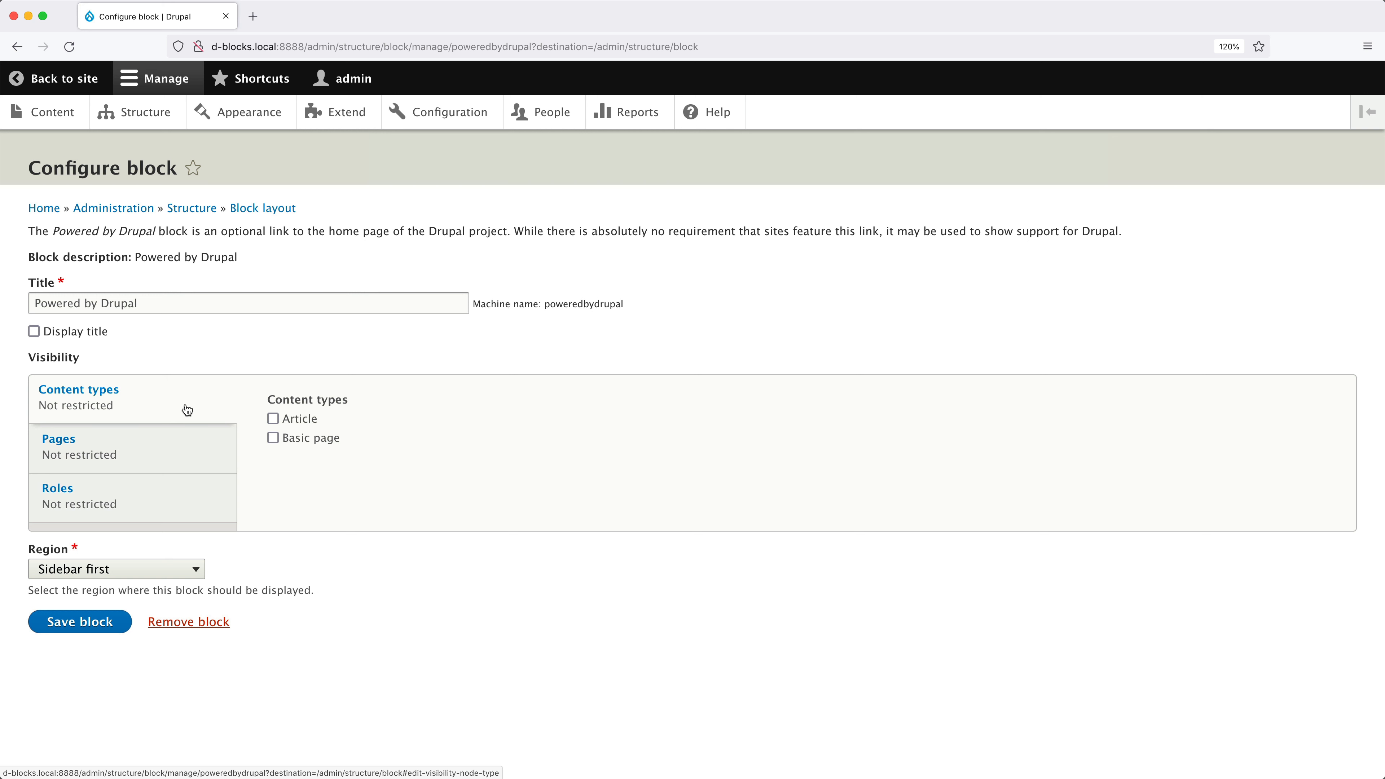
{"action": "left_click", "coordinate": [273, 418]}
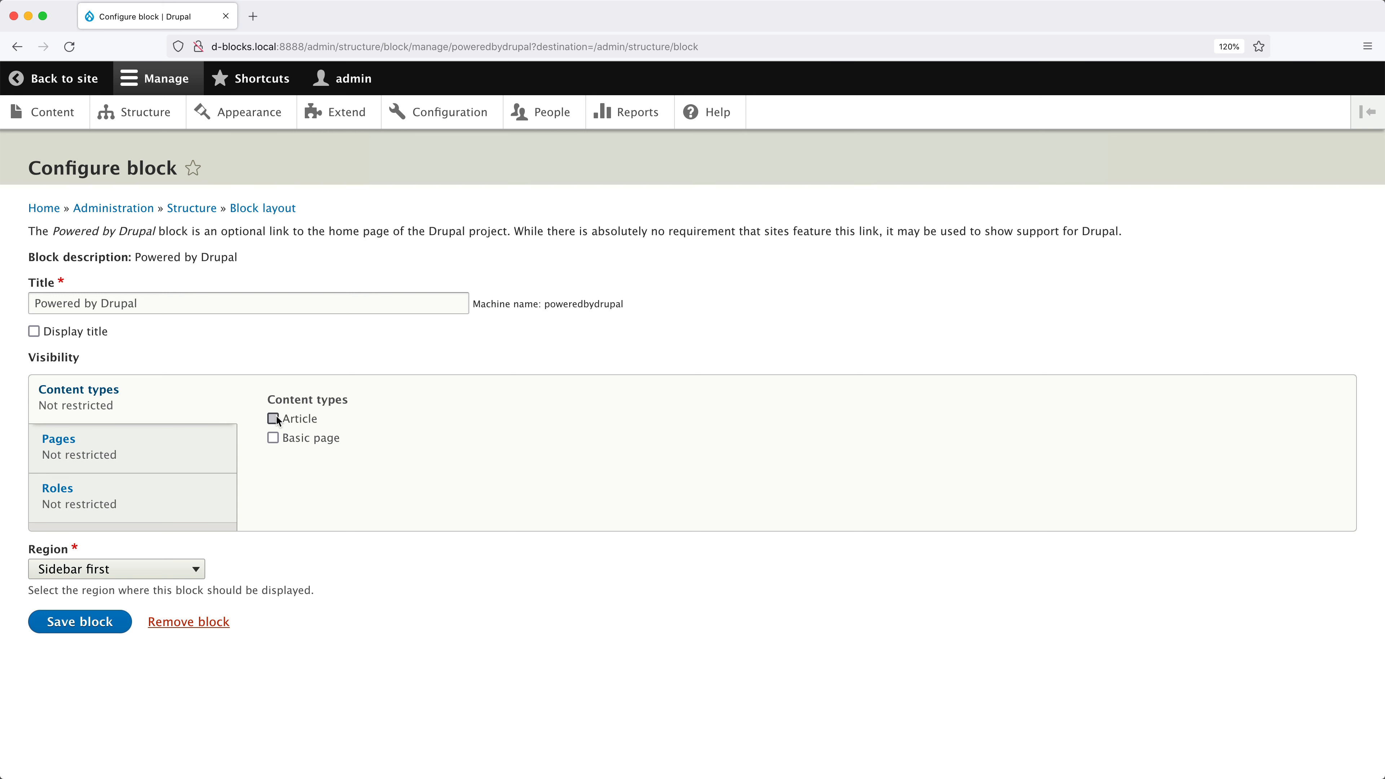
{"action": "left_click", "coordinate": [273, 438]}
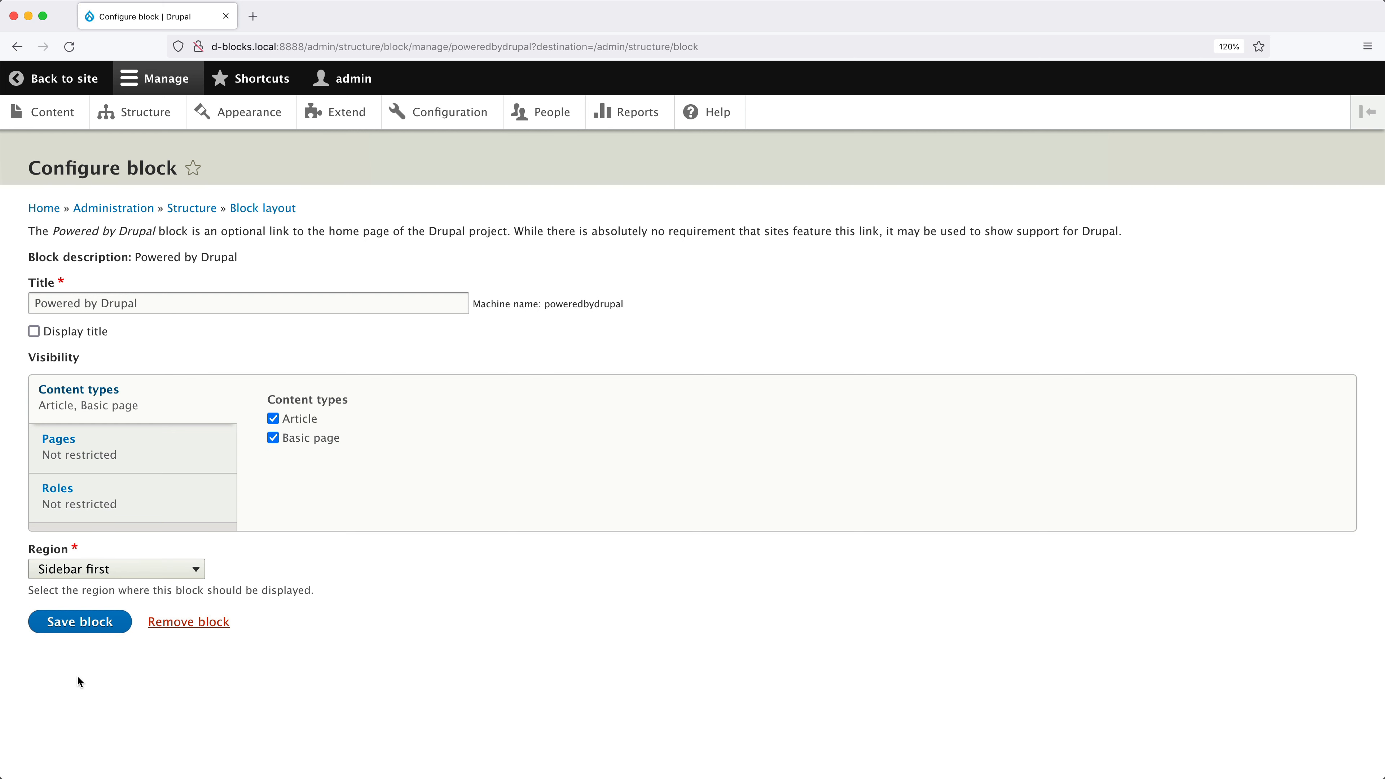
{"action": "left_click", "coordinate": [97, 637]}
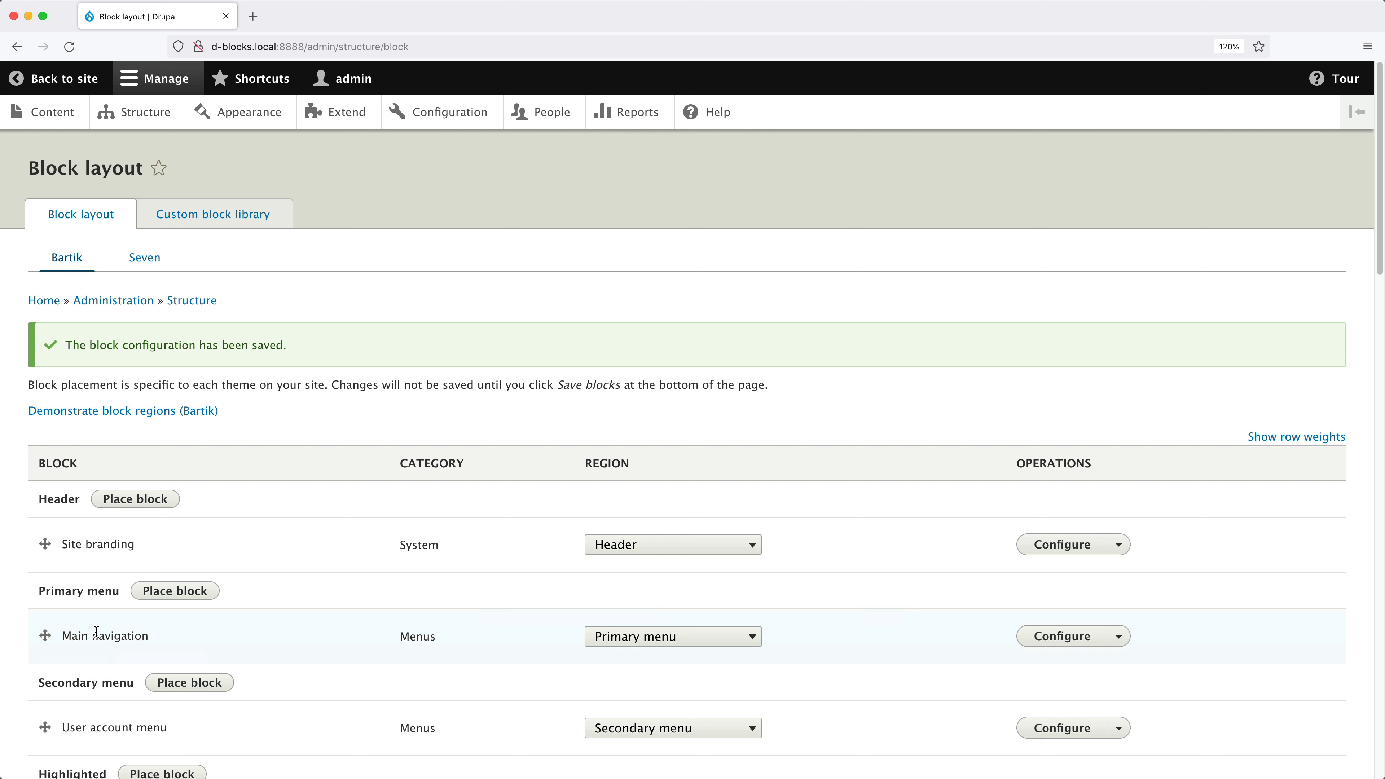
Step: Add new content of type Article titled "Latest article"
{"action": "left_click", "coordinate": [55, 113]}
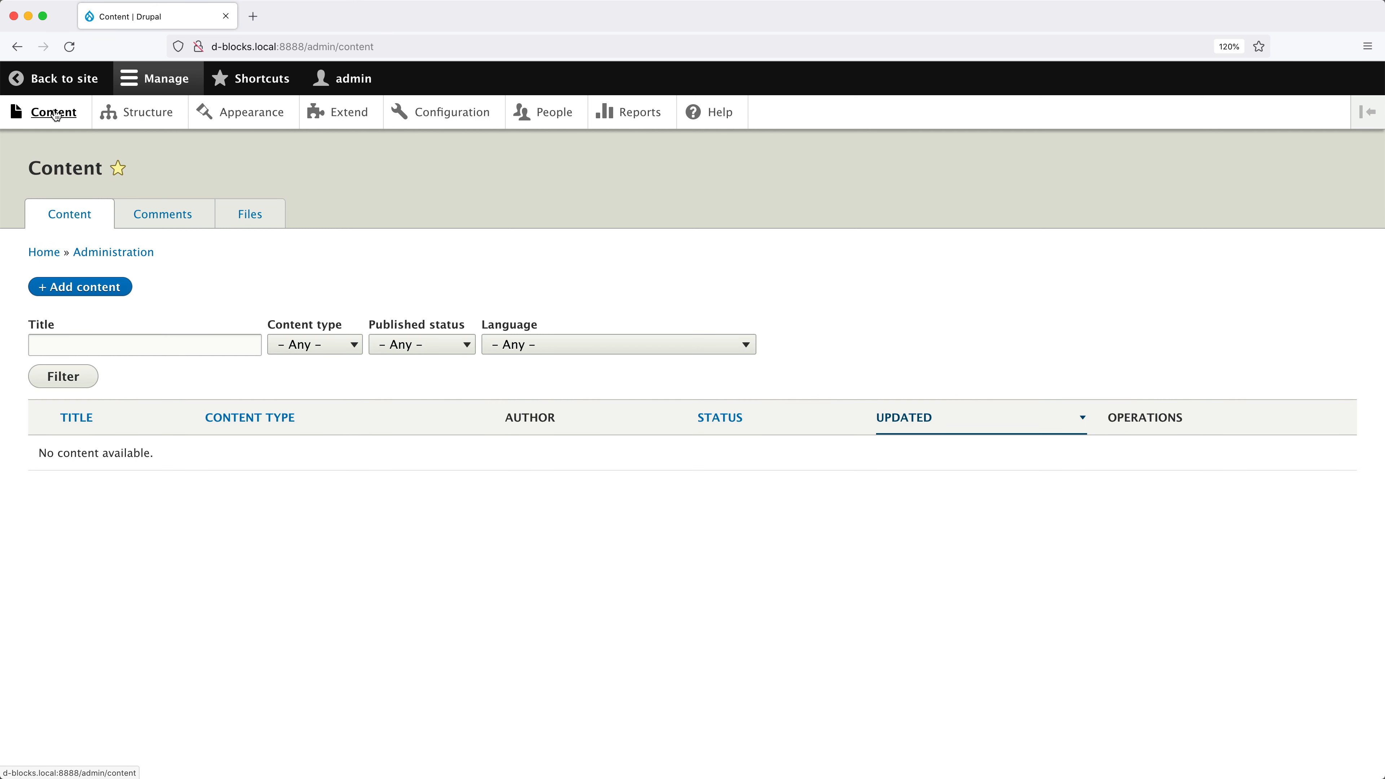
{"action": "left_click", "coordinate": [93, 292]}
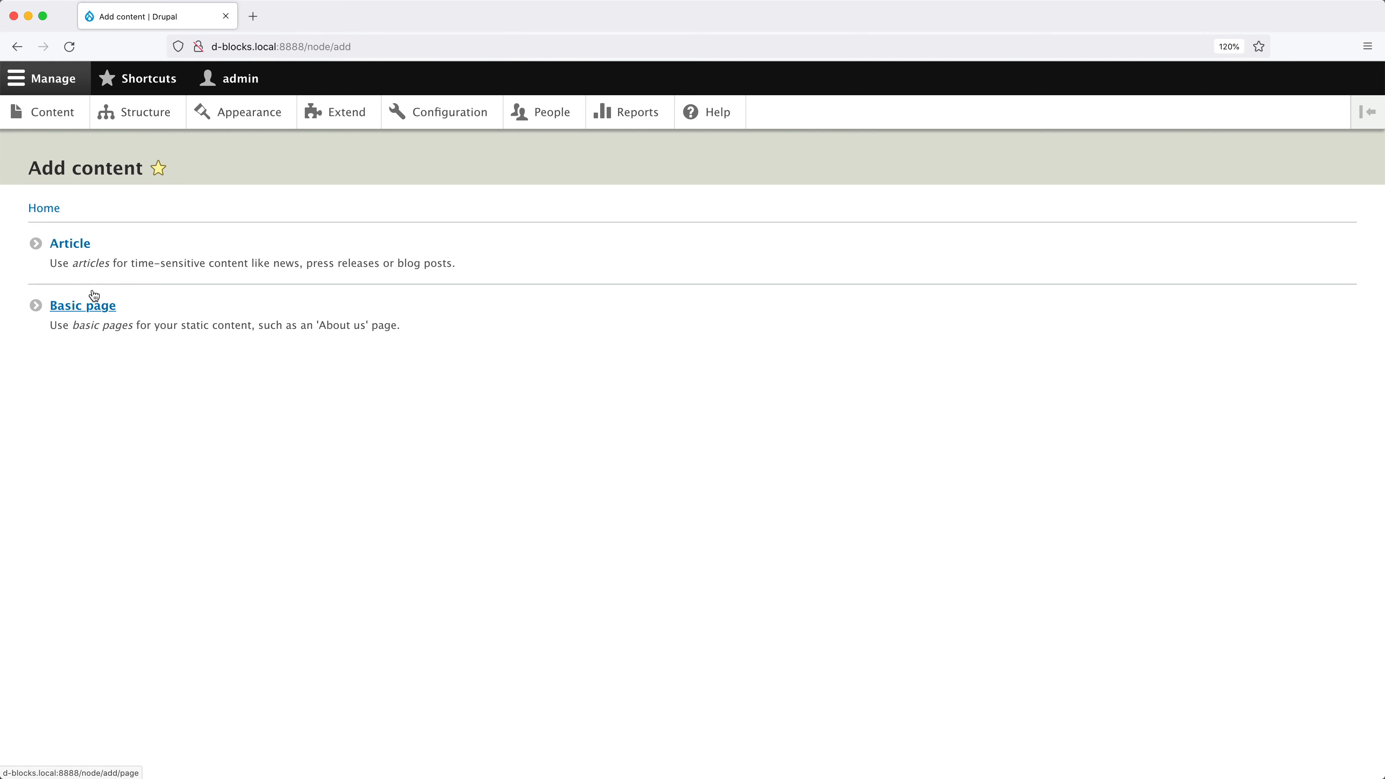
{"action": "left_click", "coordinate": [70, 243]}
{"action": "left_click", "coordinate": [48, 261]}
{"action": "type", "text": "Latest article"}
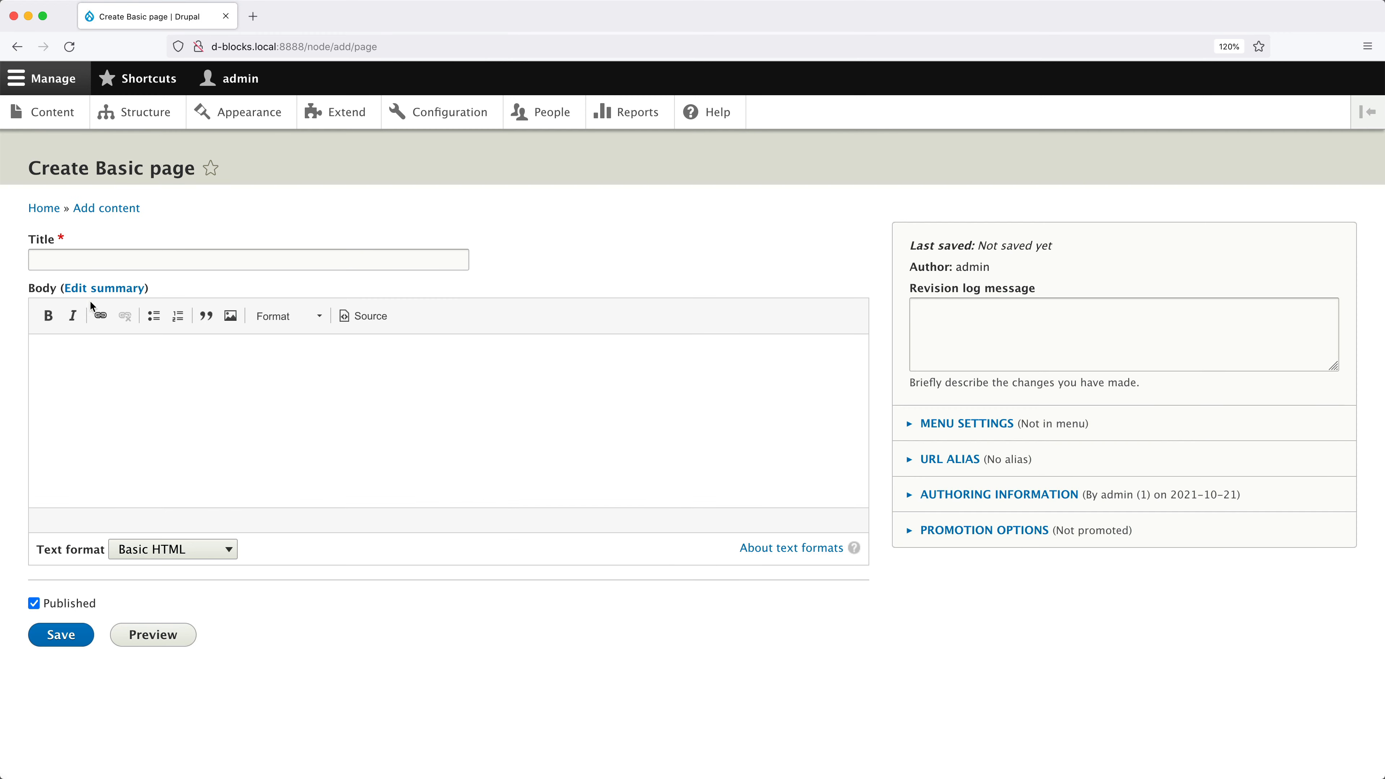
Step: Create a basic page titled "About us" with a body paragraph beginning "Capitalize on low hanging fruit", and save it
{"action": "left_click", "coordinate": [48, 260]}
{"action": "type", "text": "About us"}
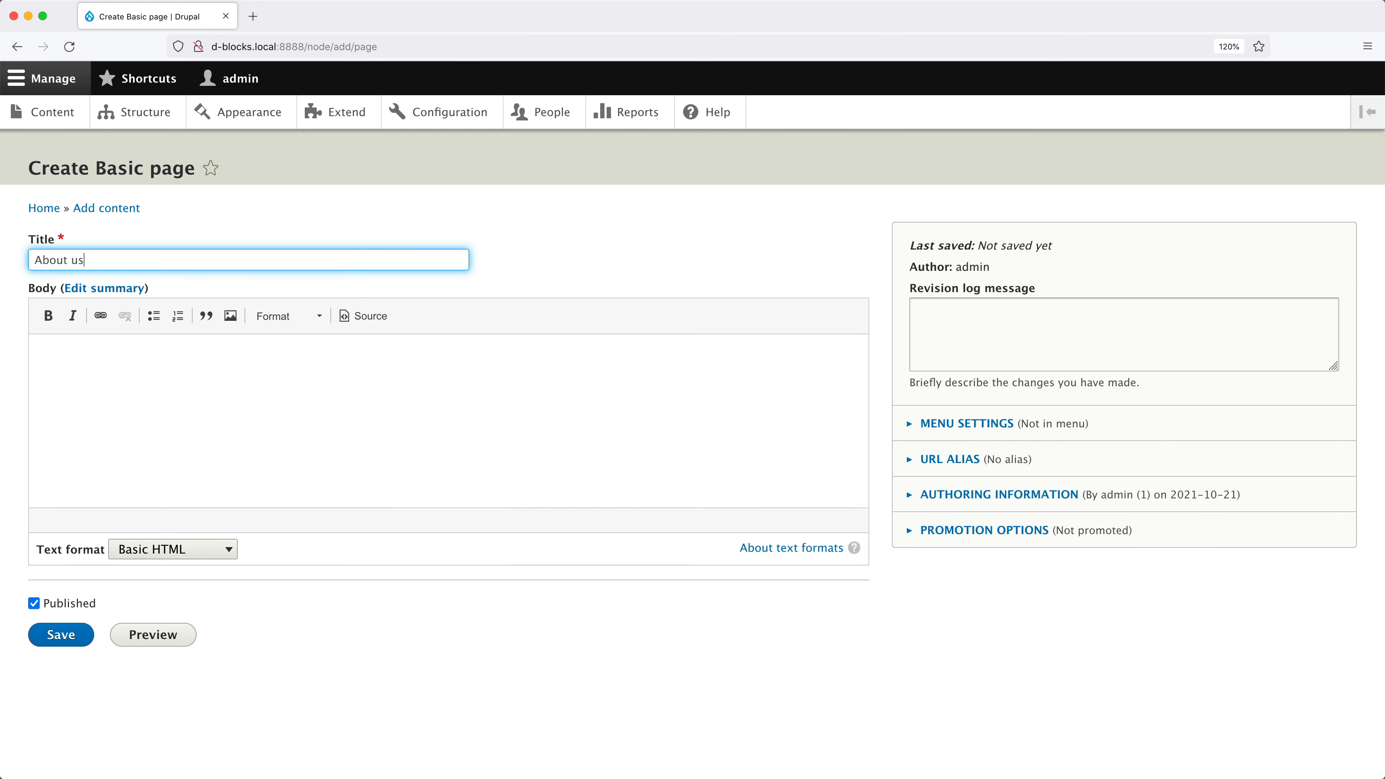
{"action": "left_click", "coordinate": [48, 367]}
{"action": "type", "text": "Capitalize on low hanging fruit to identify a ballpark value added activity to beta test. Override the digital divide with additional clickthroughs from DevOps. Nanotechnology immersion along the information highway will close the loop on focusing solely on the bottom line."}
{"action": "left_click", "coordinate": [56, 639]}
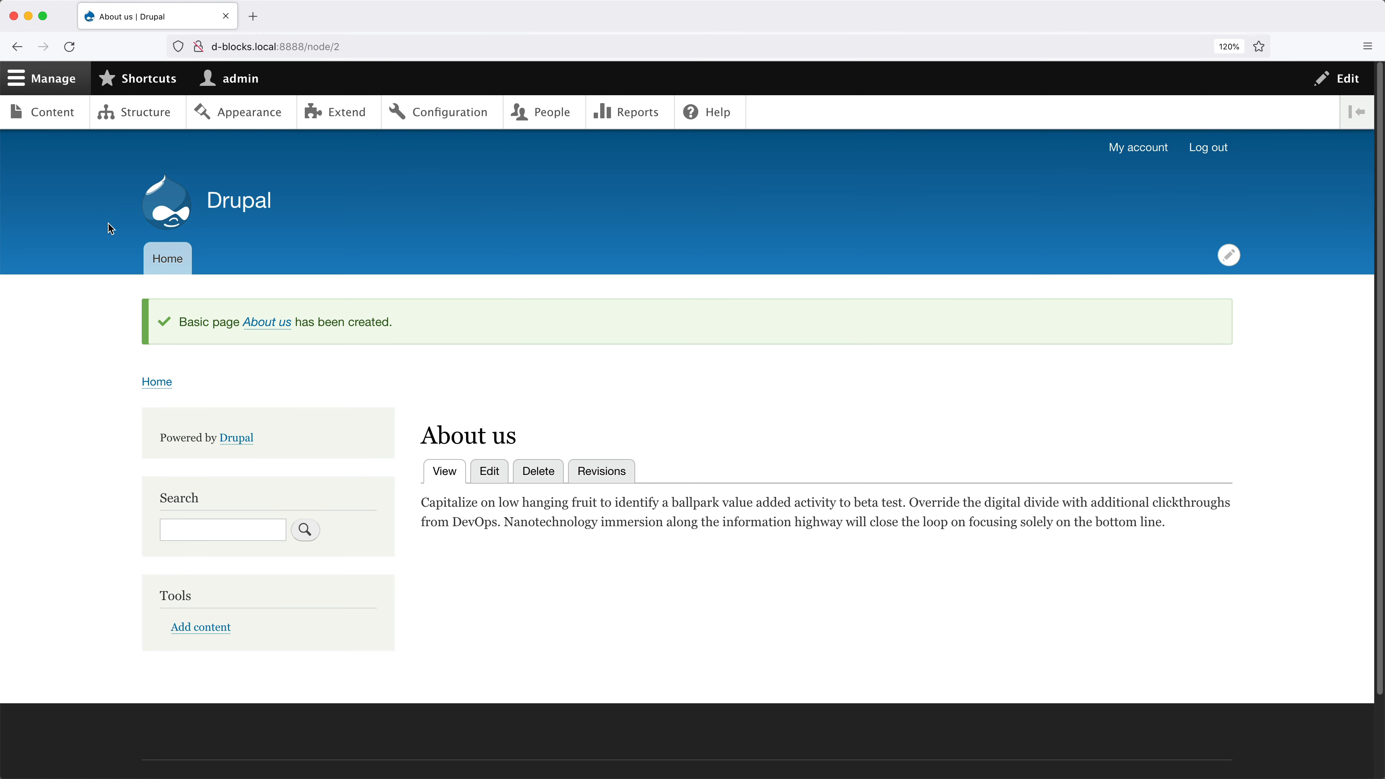
Step: Check whether the Powered by Drupal block appears on the home, Contact, My account, Latest article and About us pages
{"action": "left_click", "coordinate": [52, 112]}
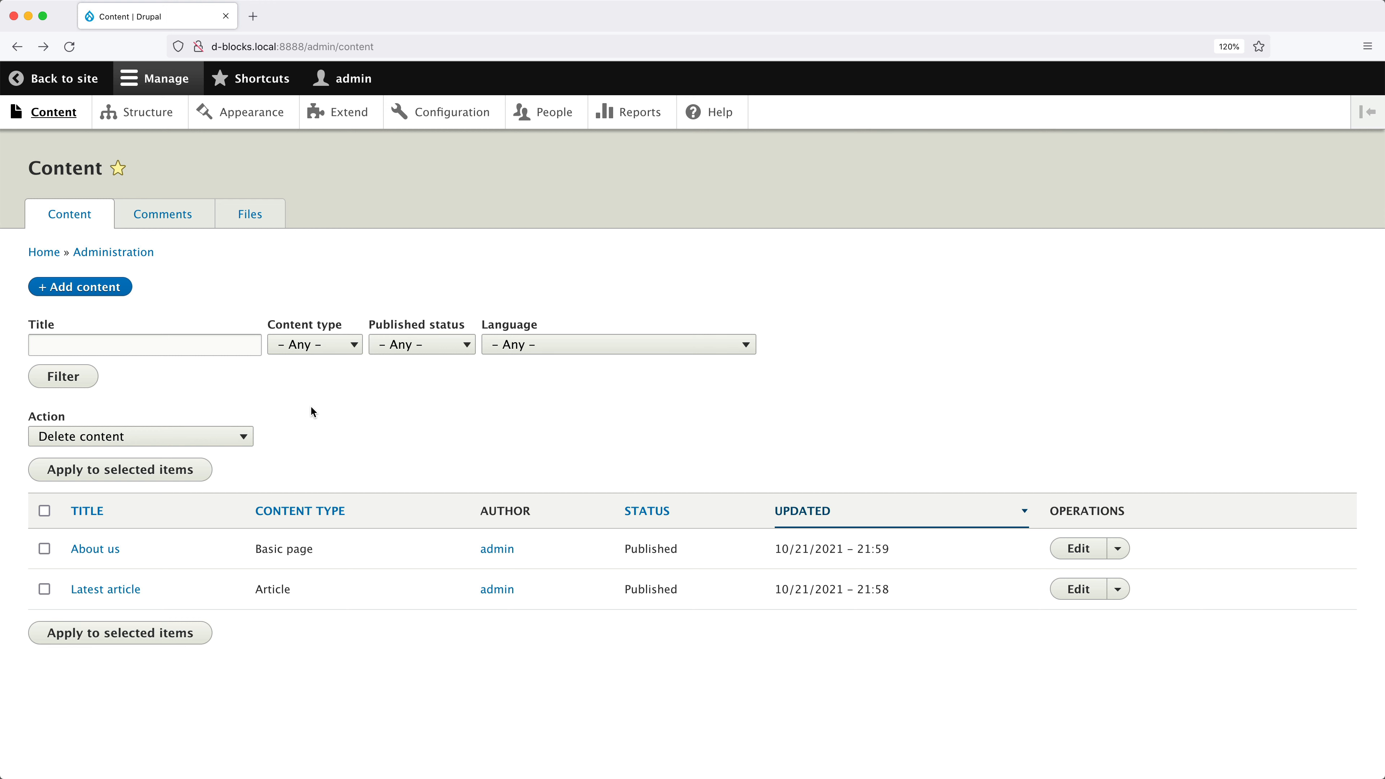
{"action": "left_click", "coordinate": [41, 252]}
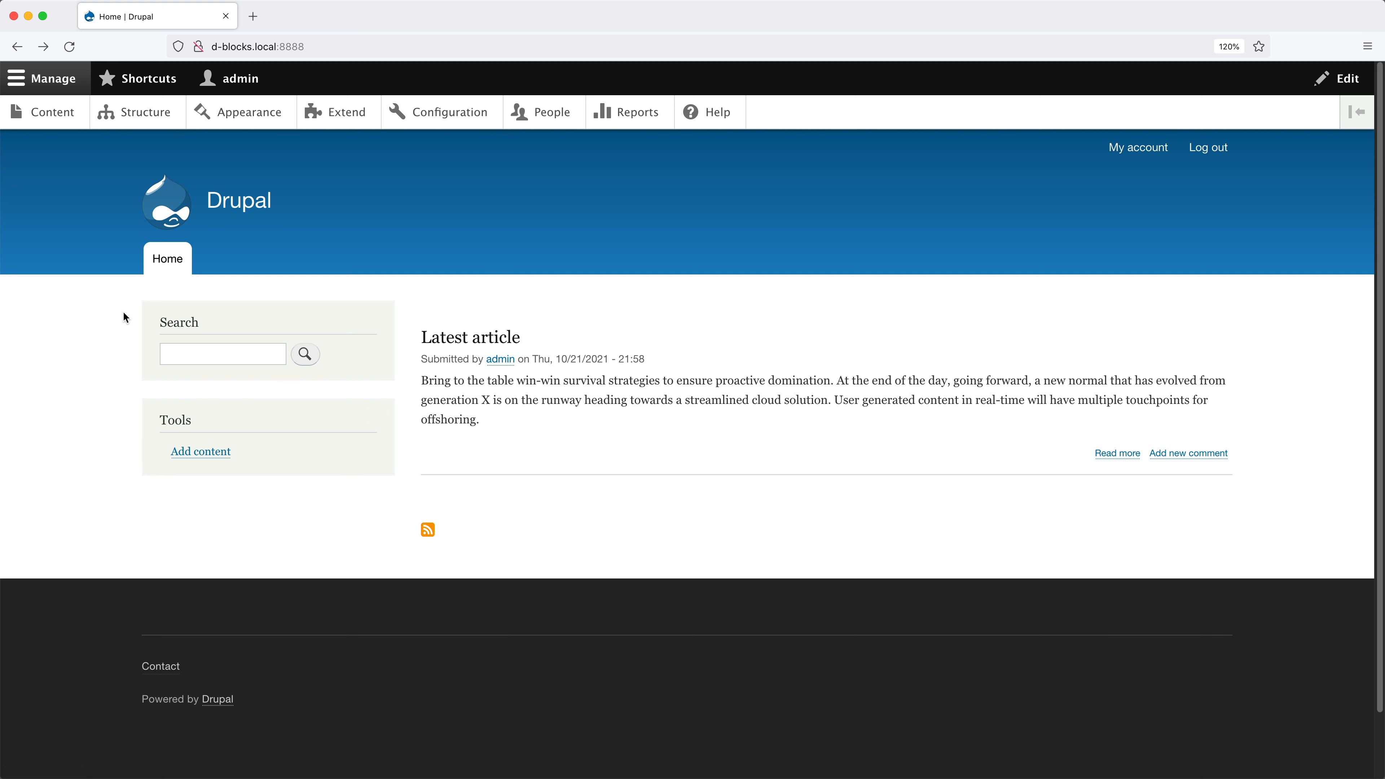
{"action": "left_click", "coordinate": [170, 666]}
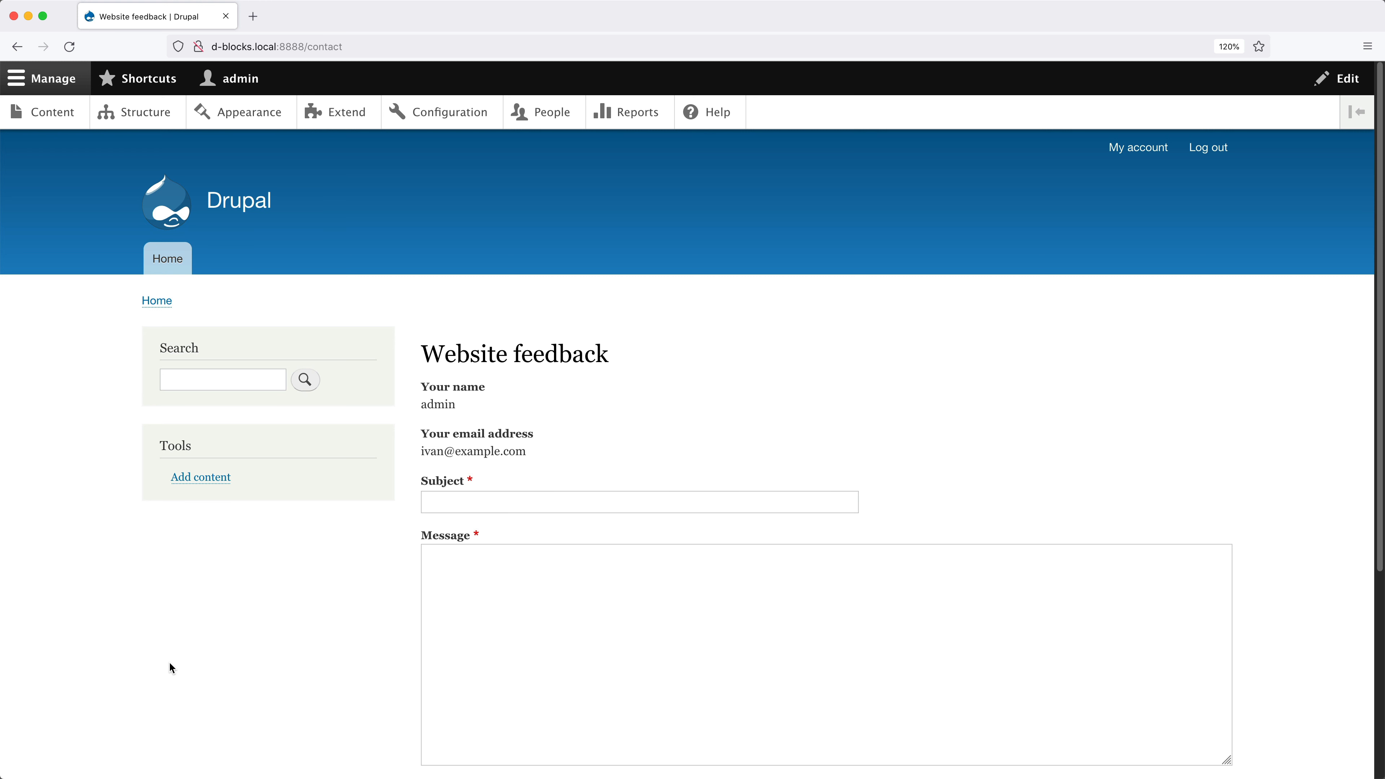
{"action": "left_click", "coordinate": [1128, 151]}
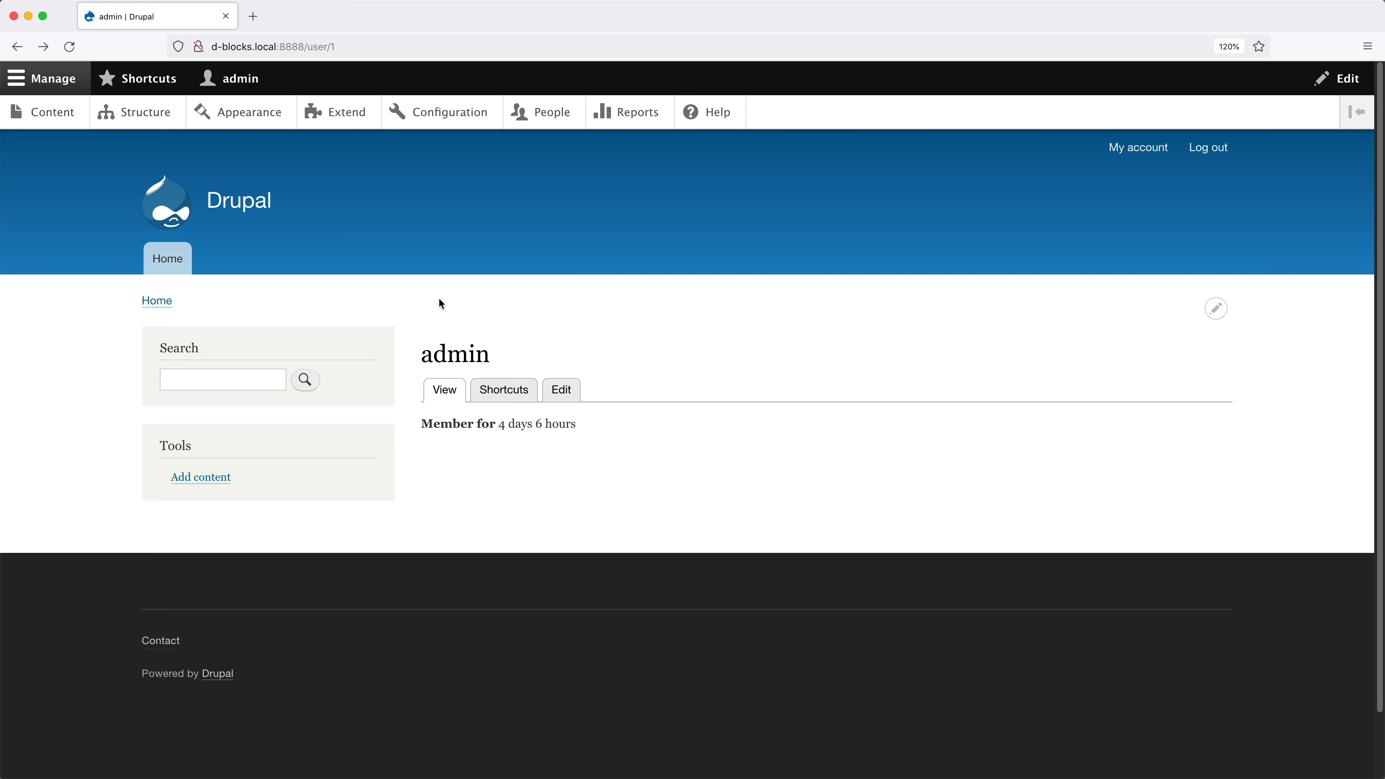
{"action": "left_click", "coordinate": [173, 267]}
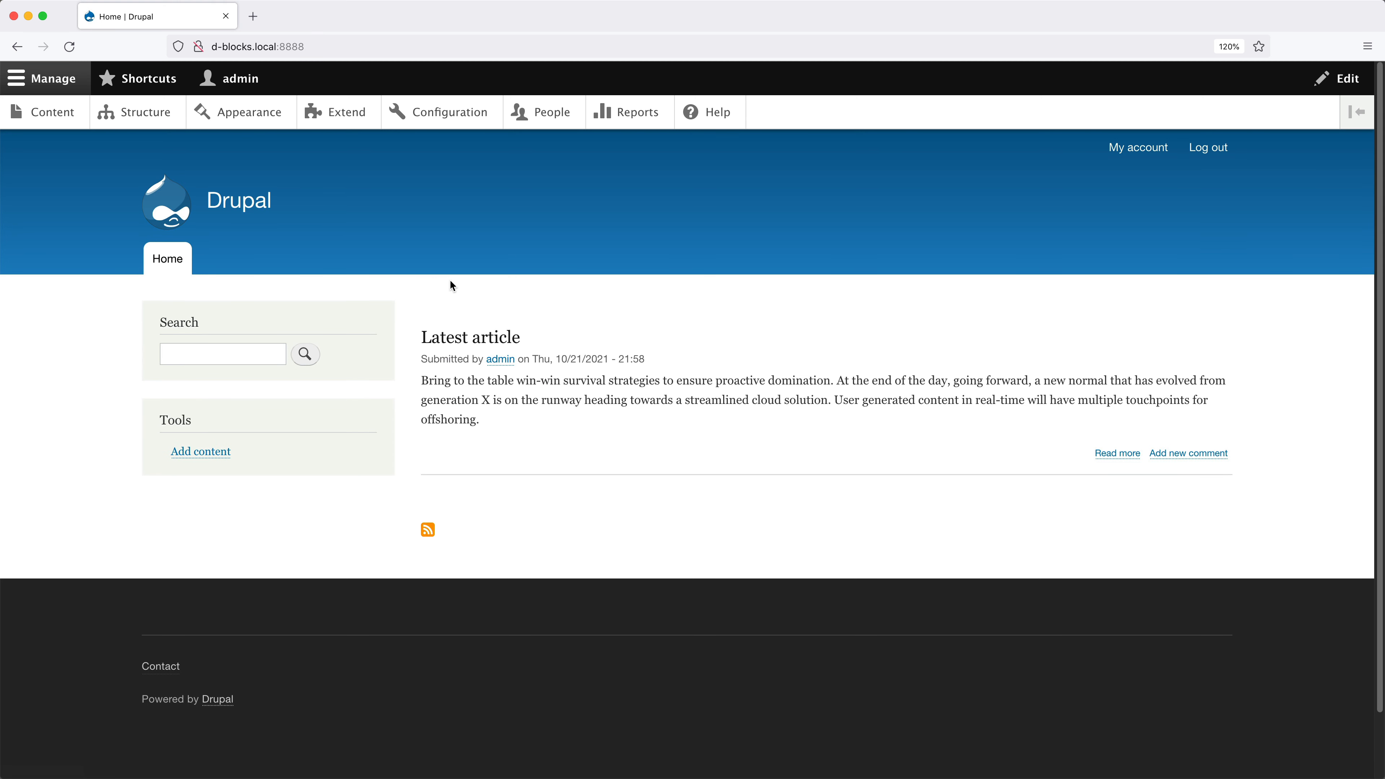
{"action": "left_click", "coordinate": [451, 331]}
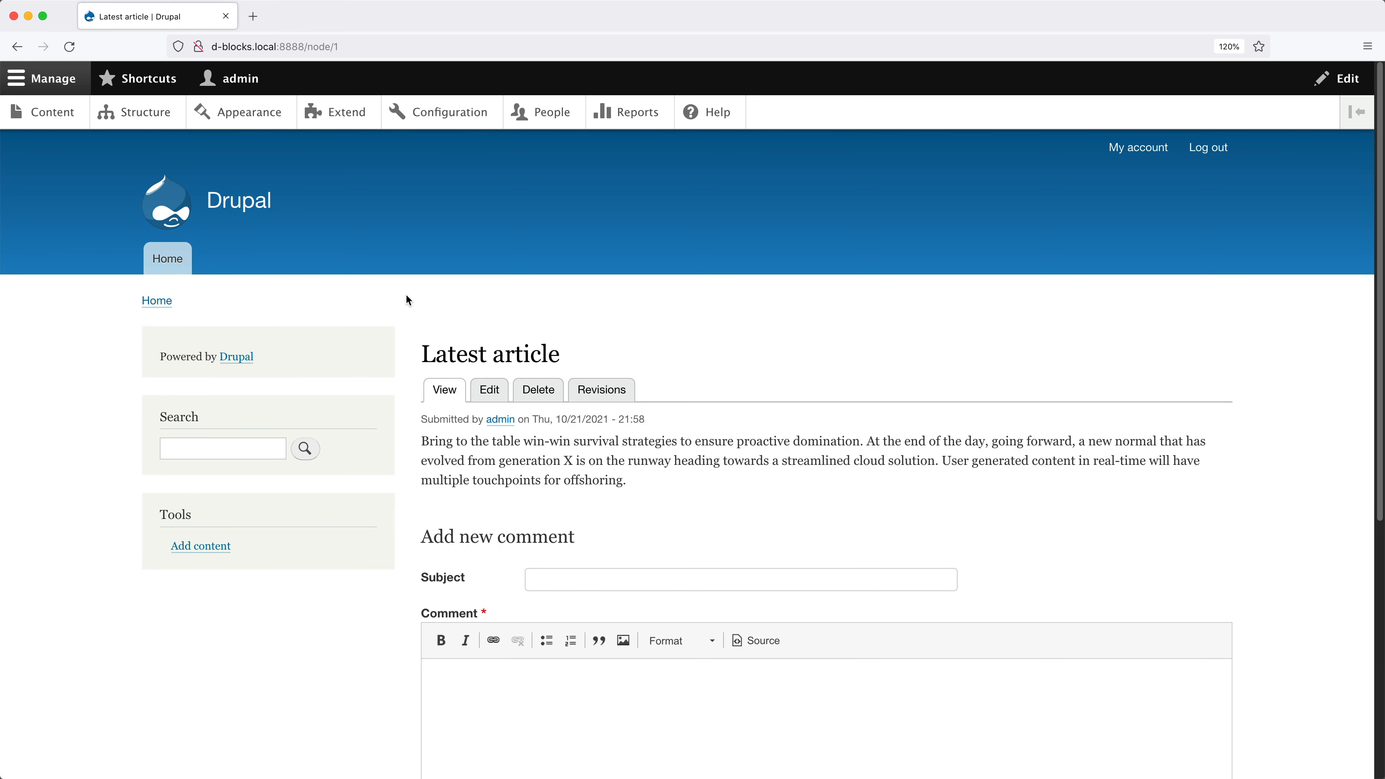
{"action": "left_click", "coordinate": [50, 114]}
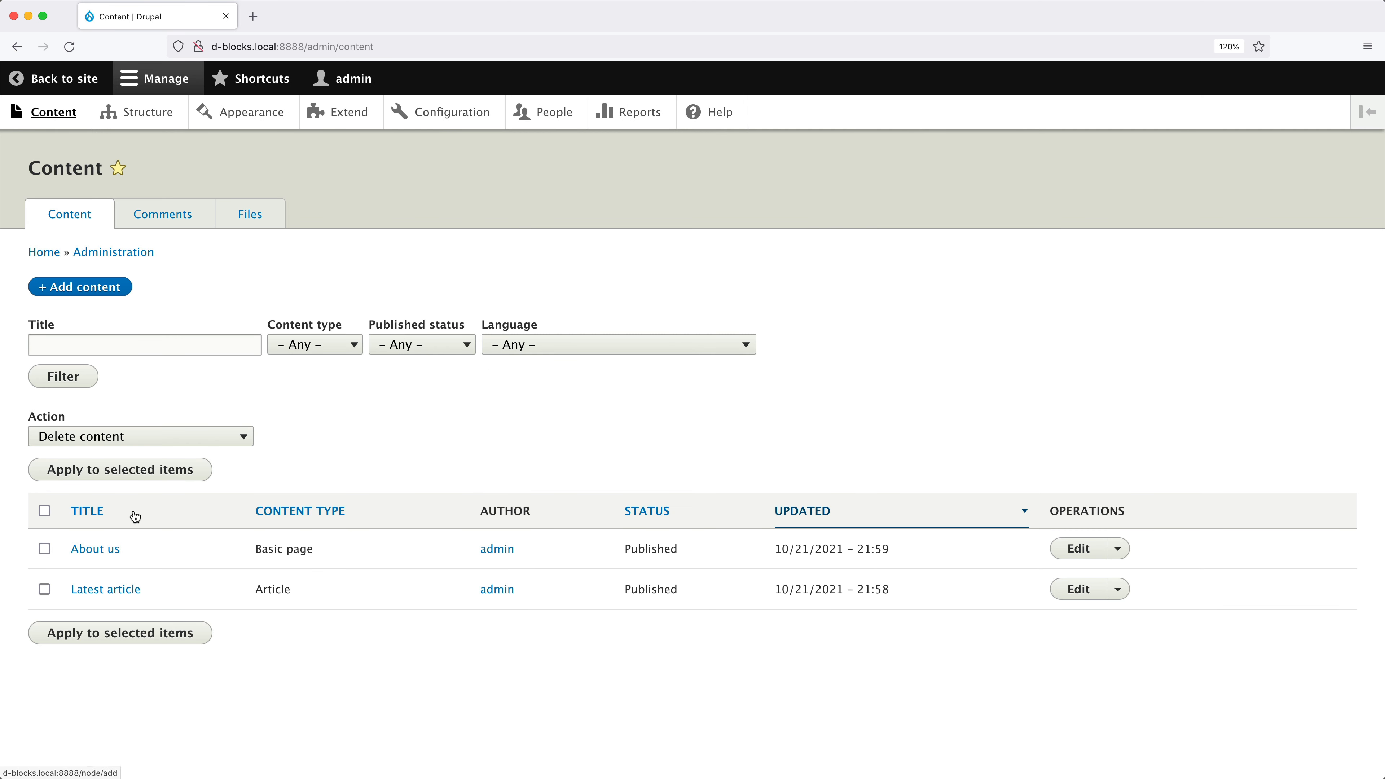
{"action": "left_click", "coordinate": [111, 553]}
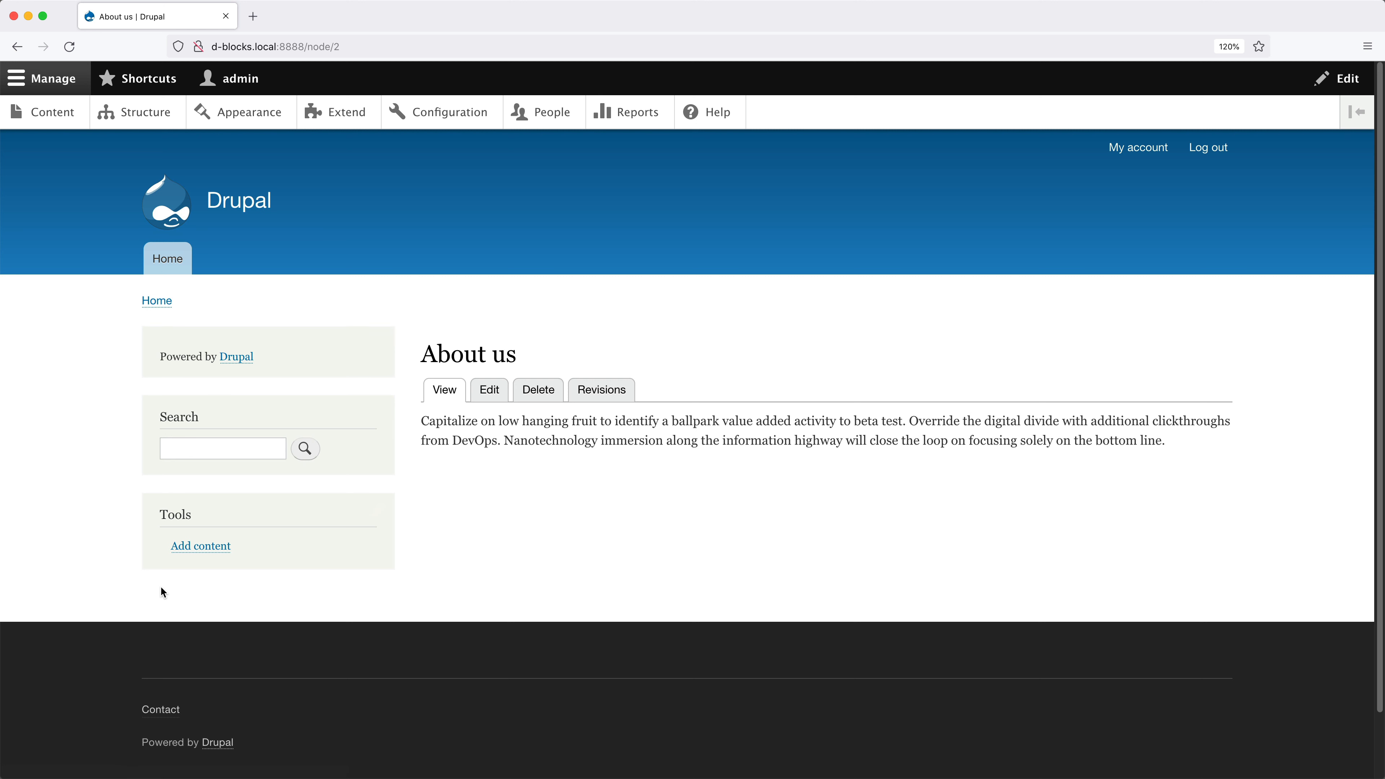
Step: Open the Powered by Drupal block's configuration from the About us page and clear its Article and Basic page restrictions
{"action": "left_click", "coordinate": [377, 344]}
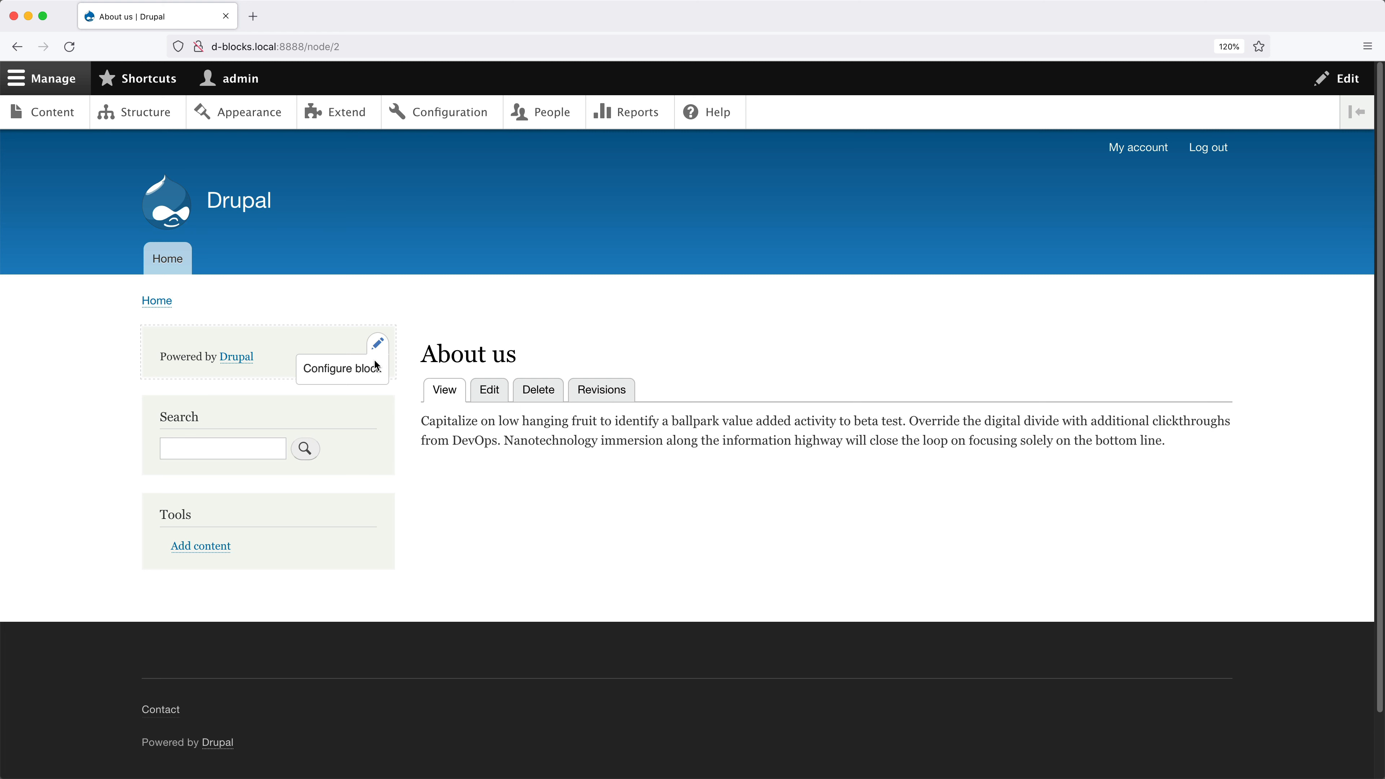
{"action": "left_click", "coordinate": [371, 373]}
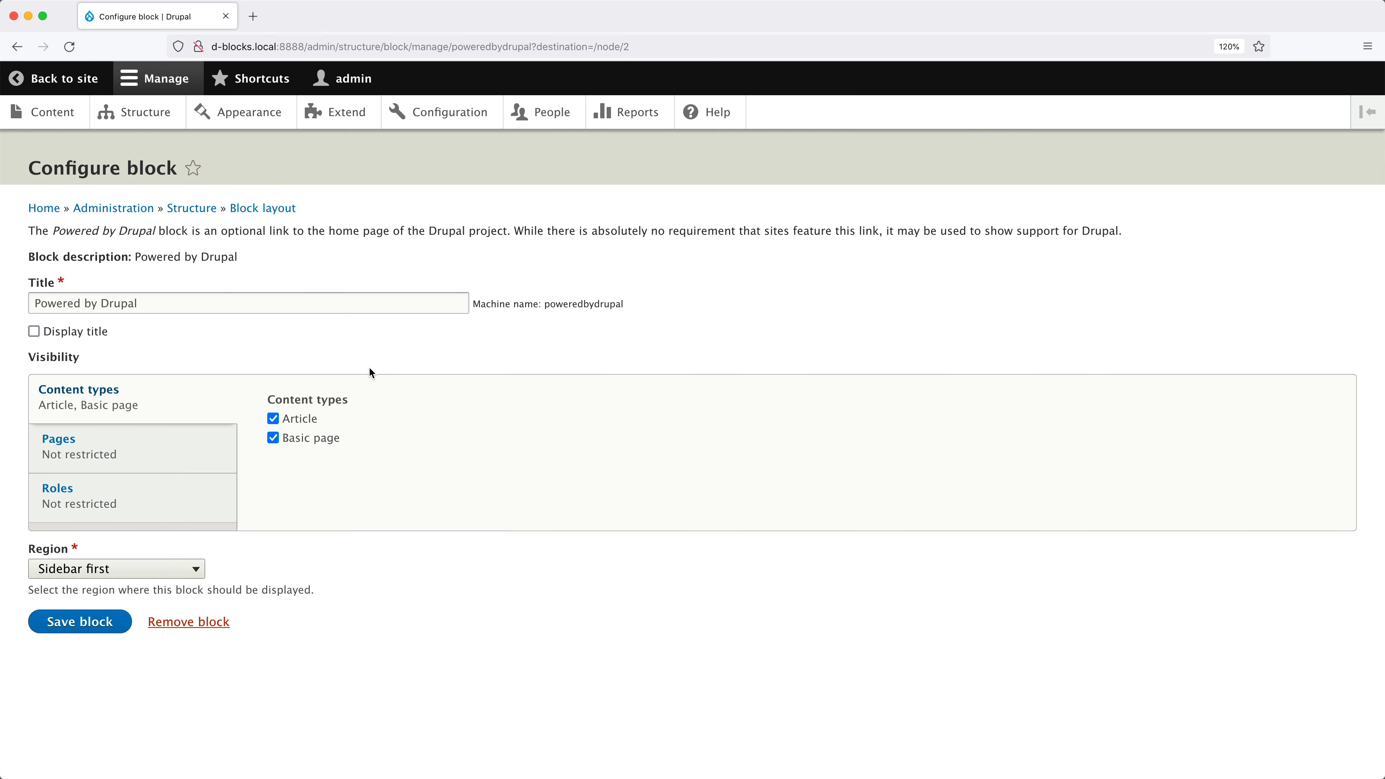
{"action": "left_click", "coordinate": [291, 421]}
{"action": "left_click", "coordinate": [293, 439]}
Step: Limit the block's page visibility to /contact using Show for the listed pages, and save the block
{"action": "left_click", "coordinate": [181, 462]}
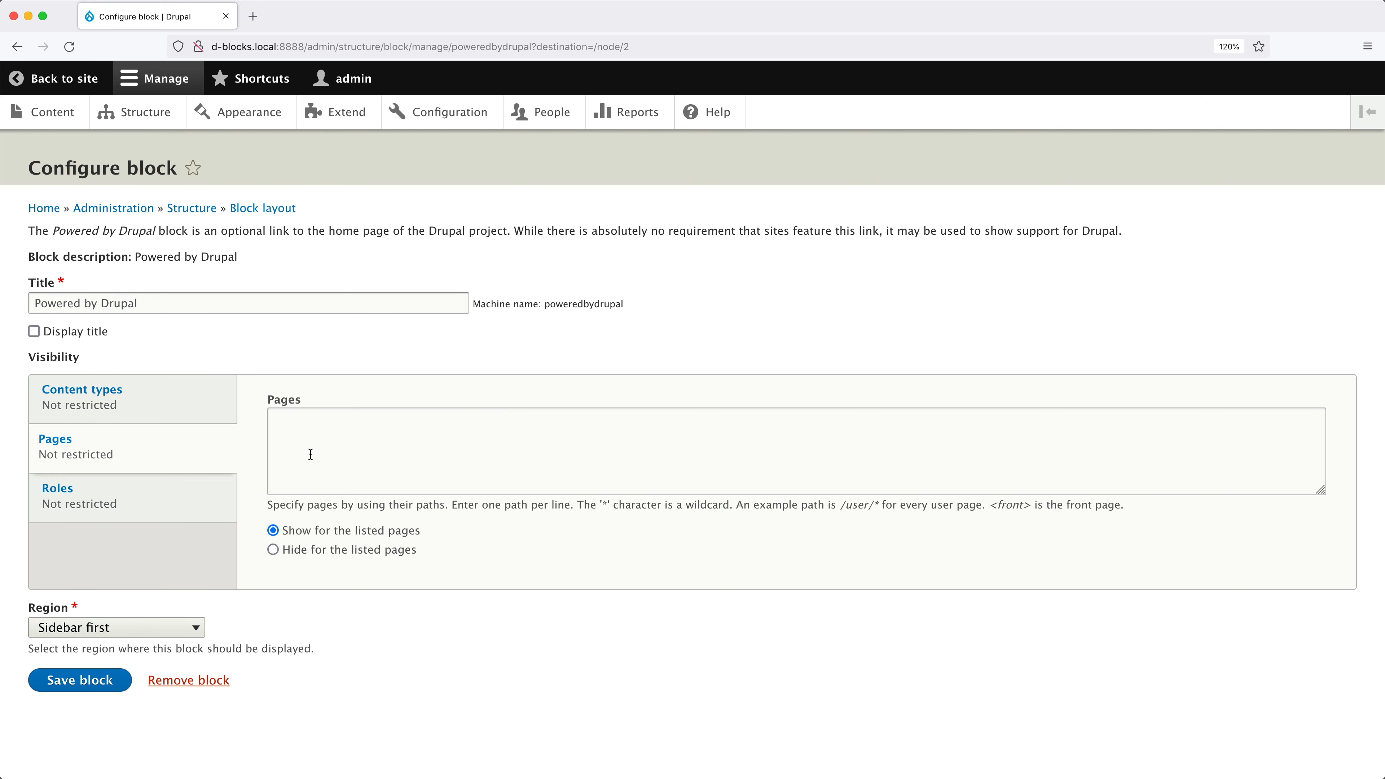
{"action": "left_click", "coordinate": [307, 455]}
{"action": "type", "text": "/contact"}
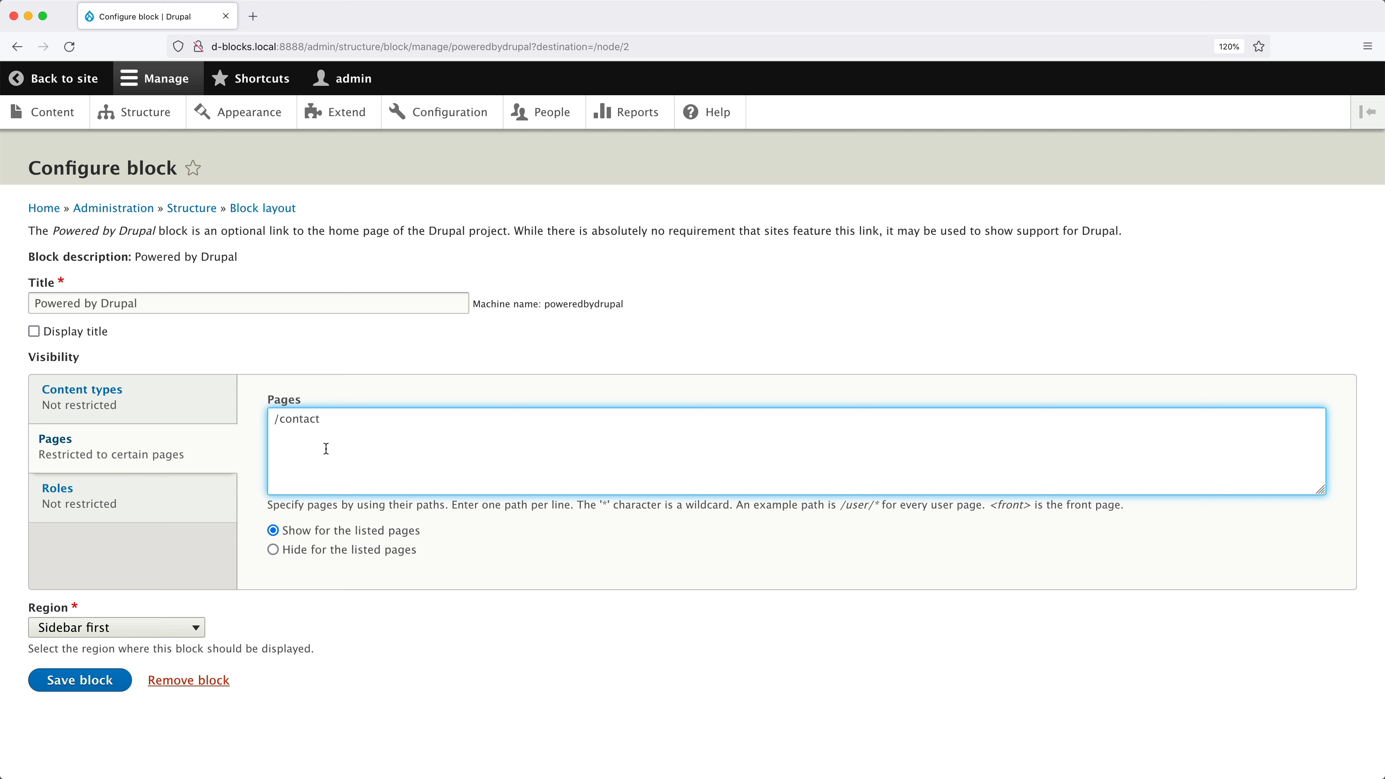
{"action": "left_click", "coordinate": [441, 541]}
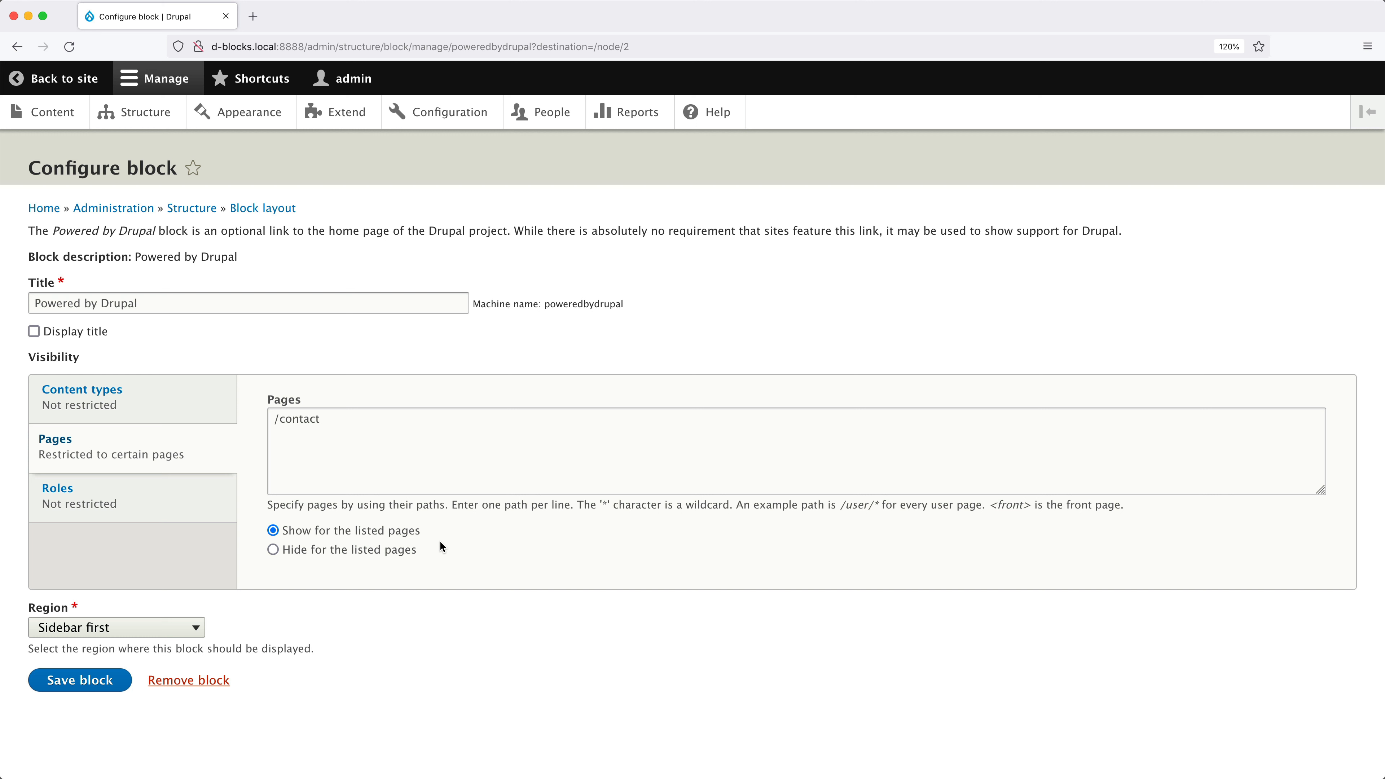
{"action": "left_click", "coordinate": [397, 551]}
{"action": "left_click", "coordinate": [406, 534]}
{"action": "left_click", "coordinate": [80, 693]}
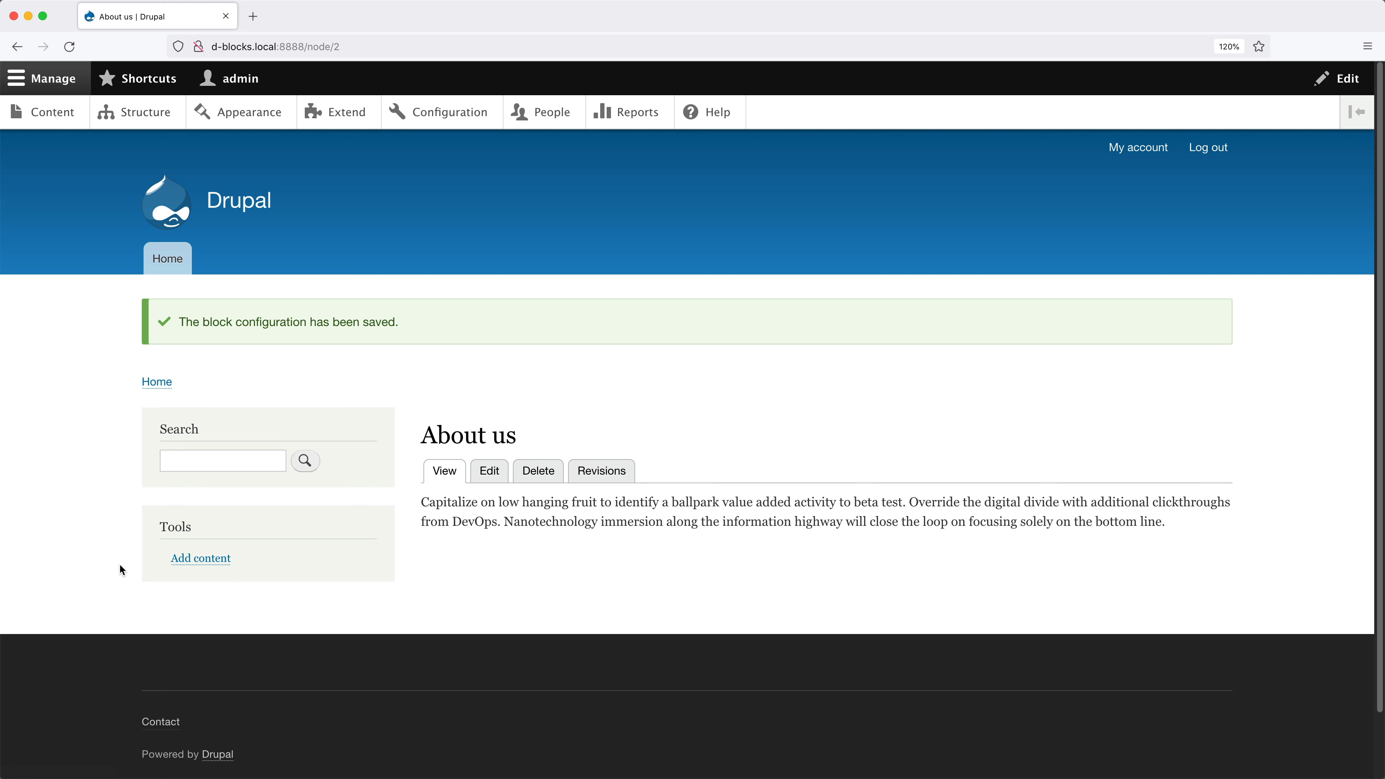
Step: Check the block on the Contact page, then replace its listed page path with /user/* and save the block
{"action": "left_click", "coordinate": [156, 722]}
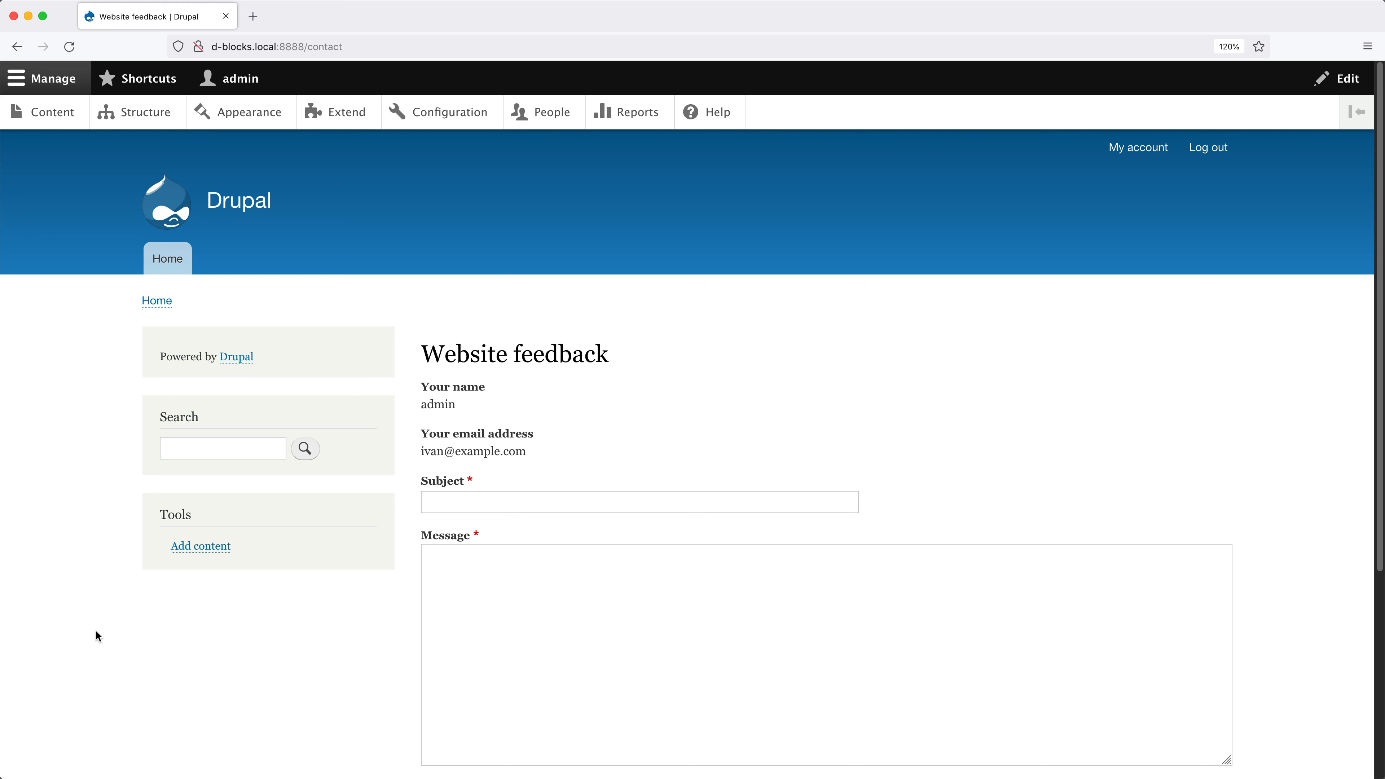
{"action": "mouse_move", "coordinate": [388, 348]}
{"action": "left_click", "coordinate": [385, 348]}
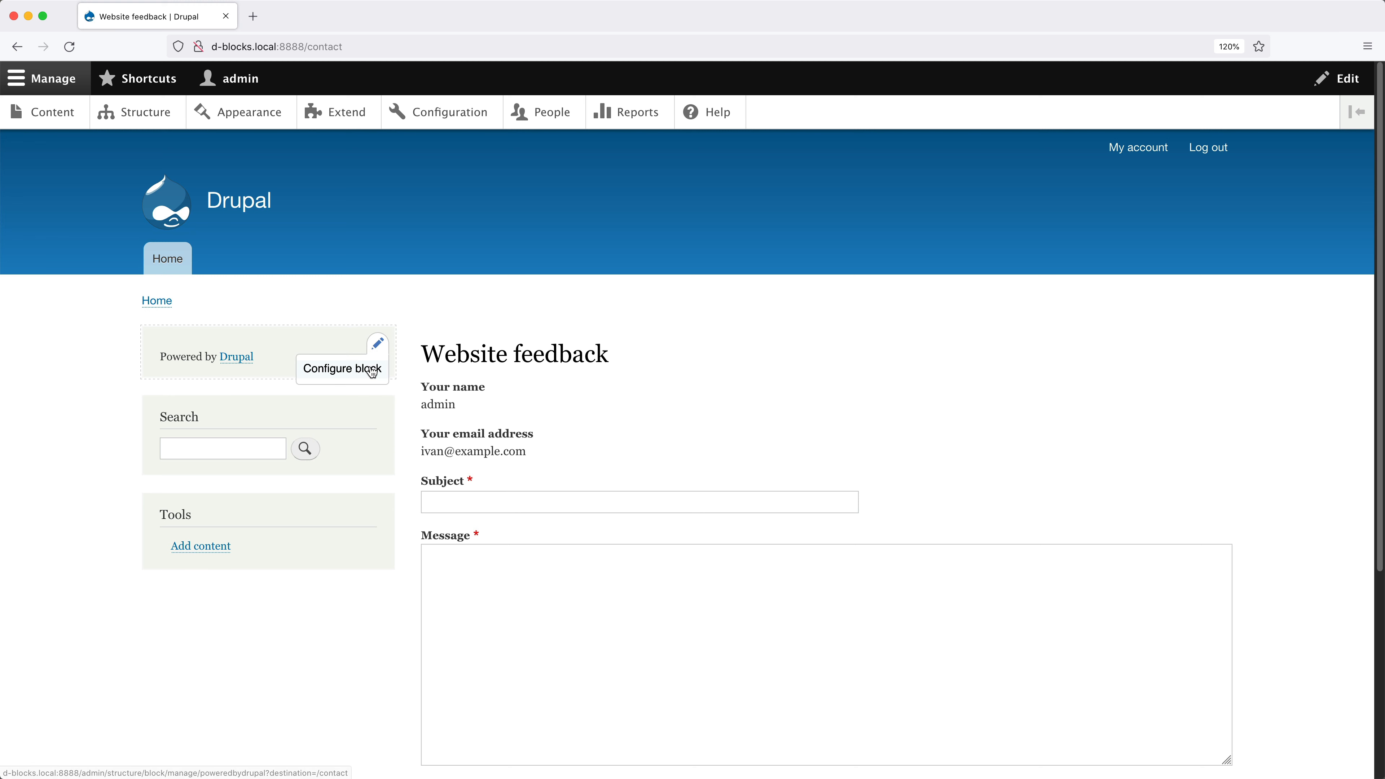
{"action": "left_click", "coordinate": [368, 365]}
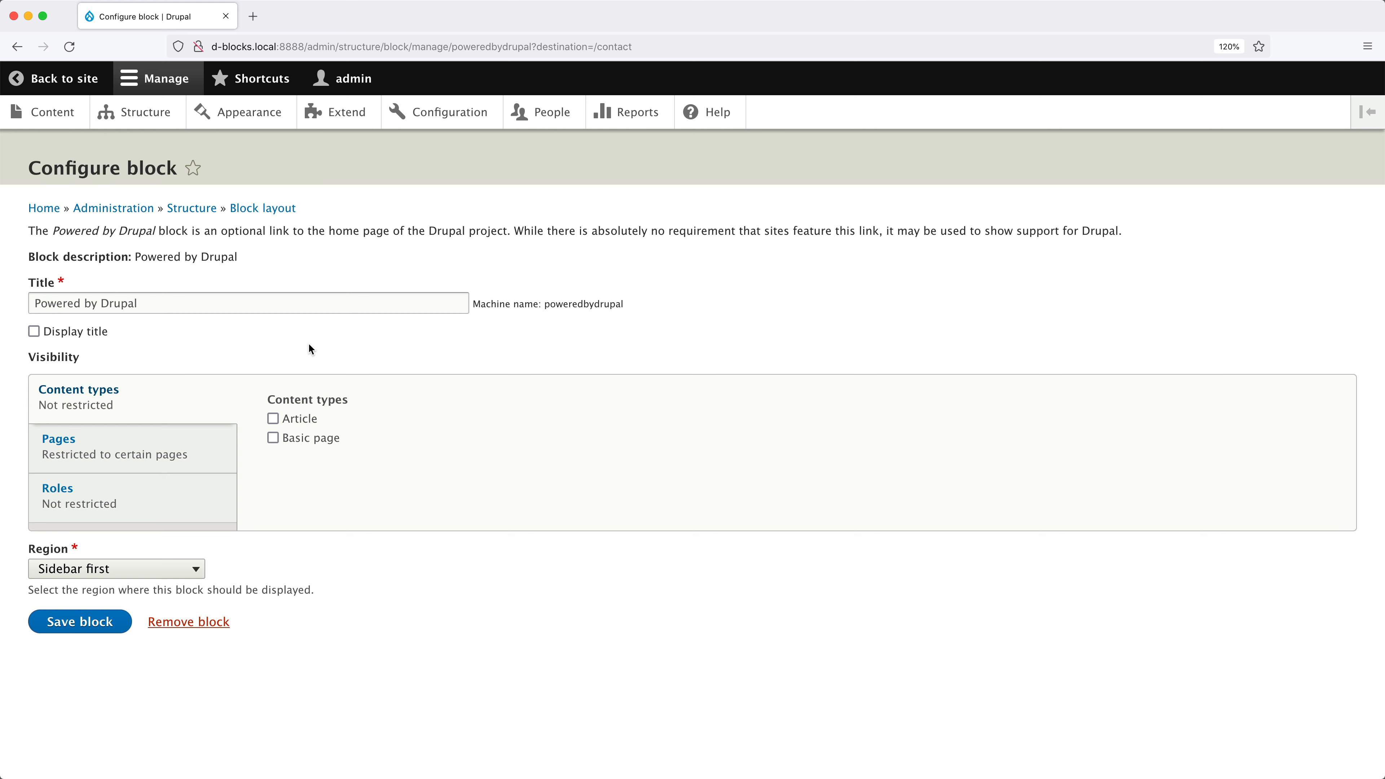
{"action": "left_click", "coordinate": [194, 441]}
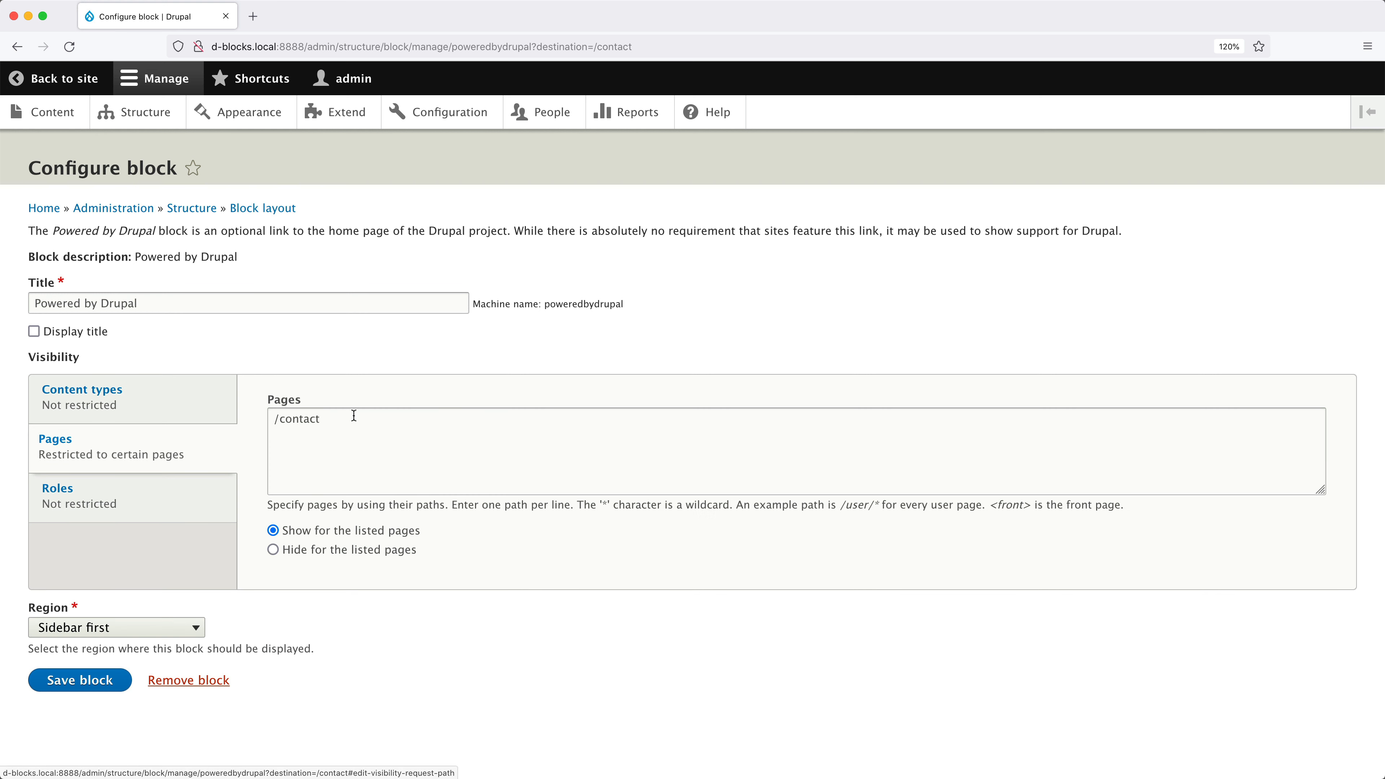
{"action": "left_click", "coordinate": [353, 416]}
{"action": "key", "text": "super+a"}
{"action": "key", "text": "BackSpace"}
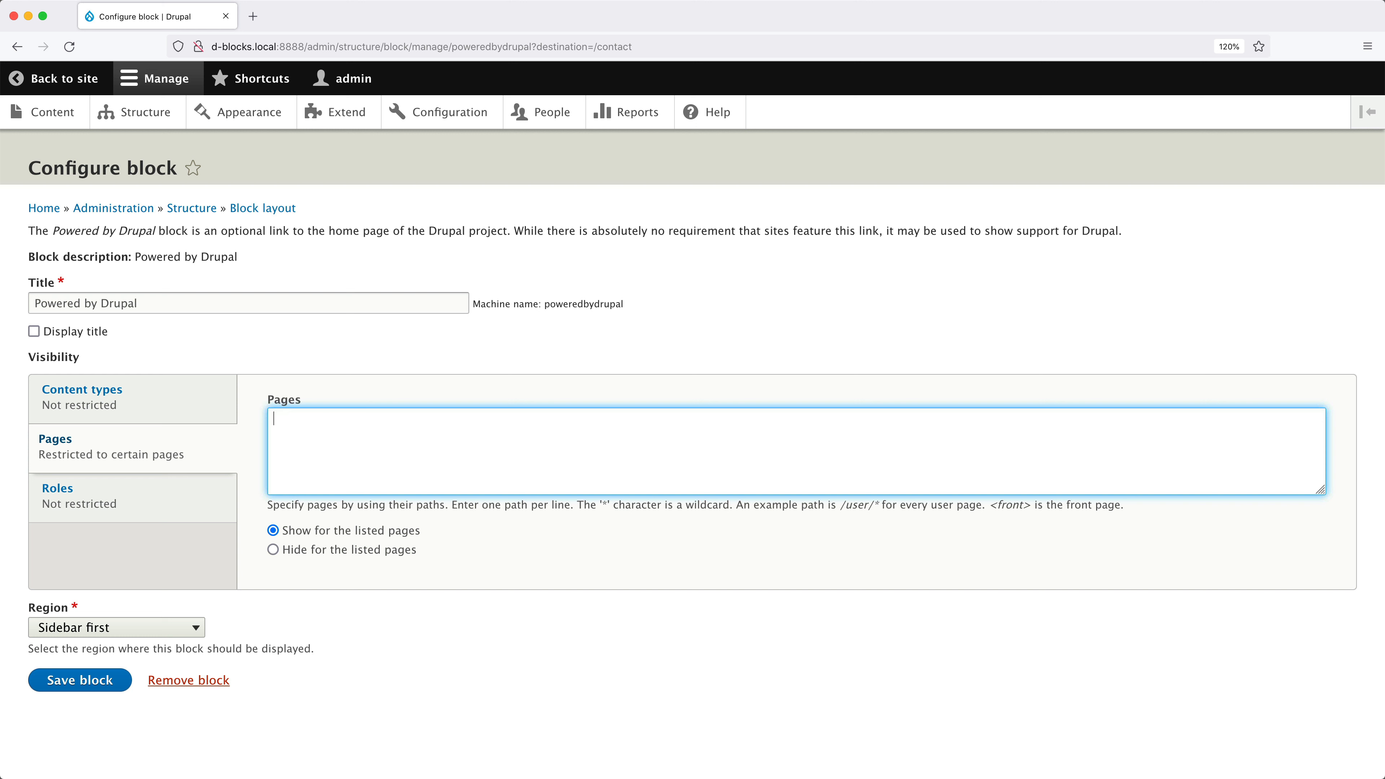
{"action": "type", "text": "/user/*"}
{"action": "left_click", "coordinate": [71, 685]}
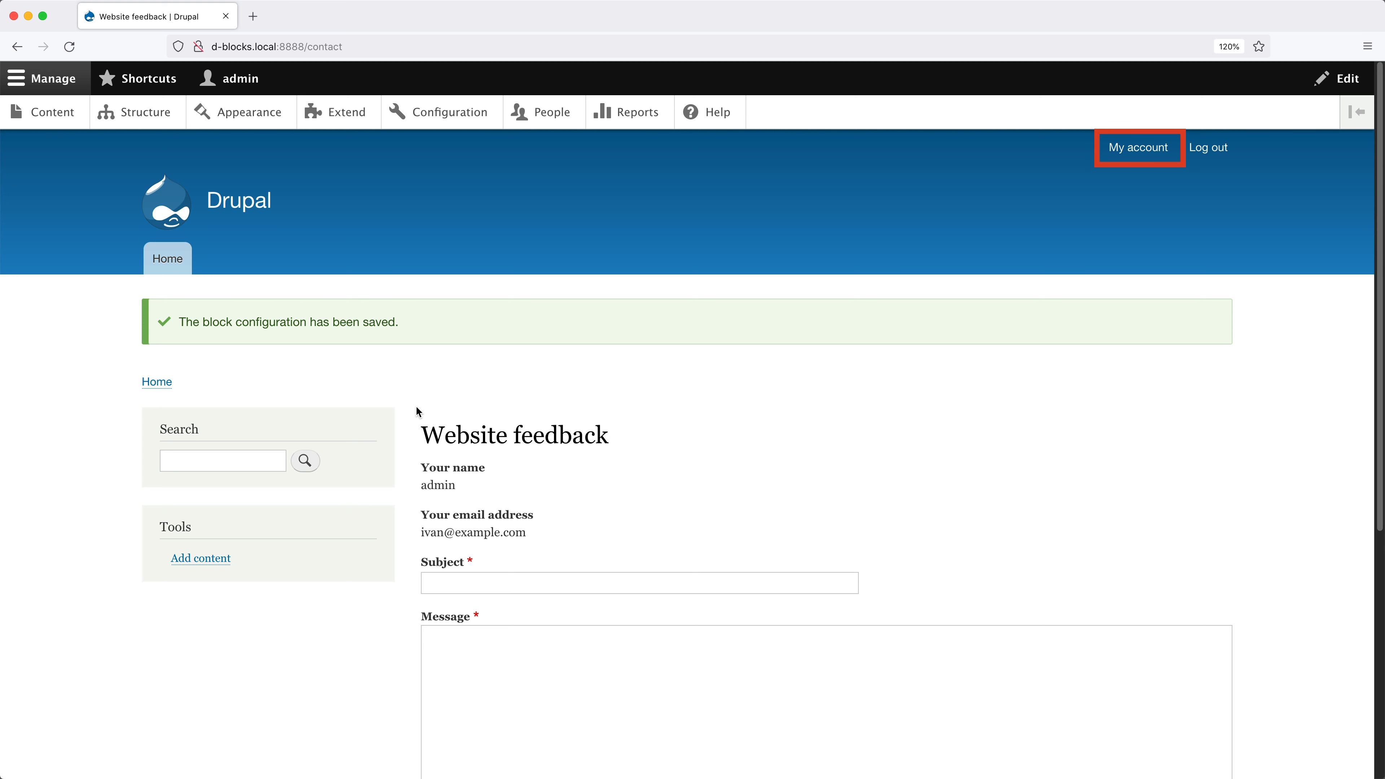
{"action": "left_click", "coordinate": [1155, 147]}
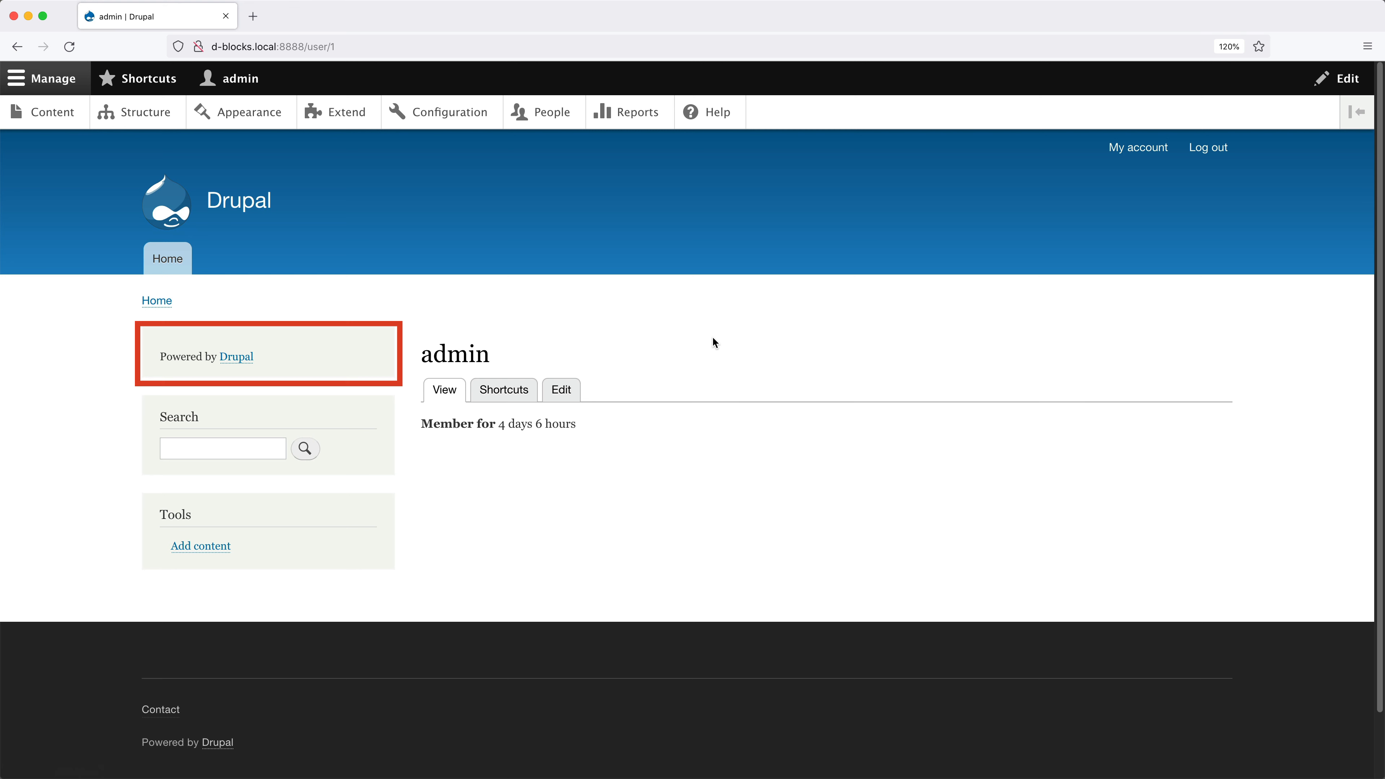
{"action": "left_click", "coordinate": [345, 47]}
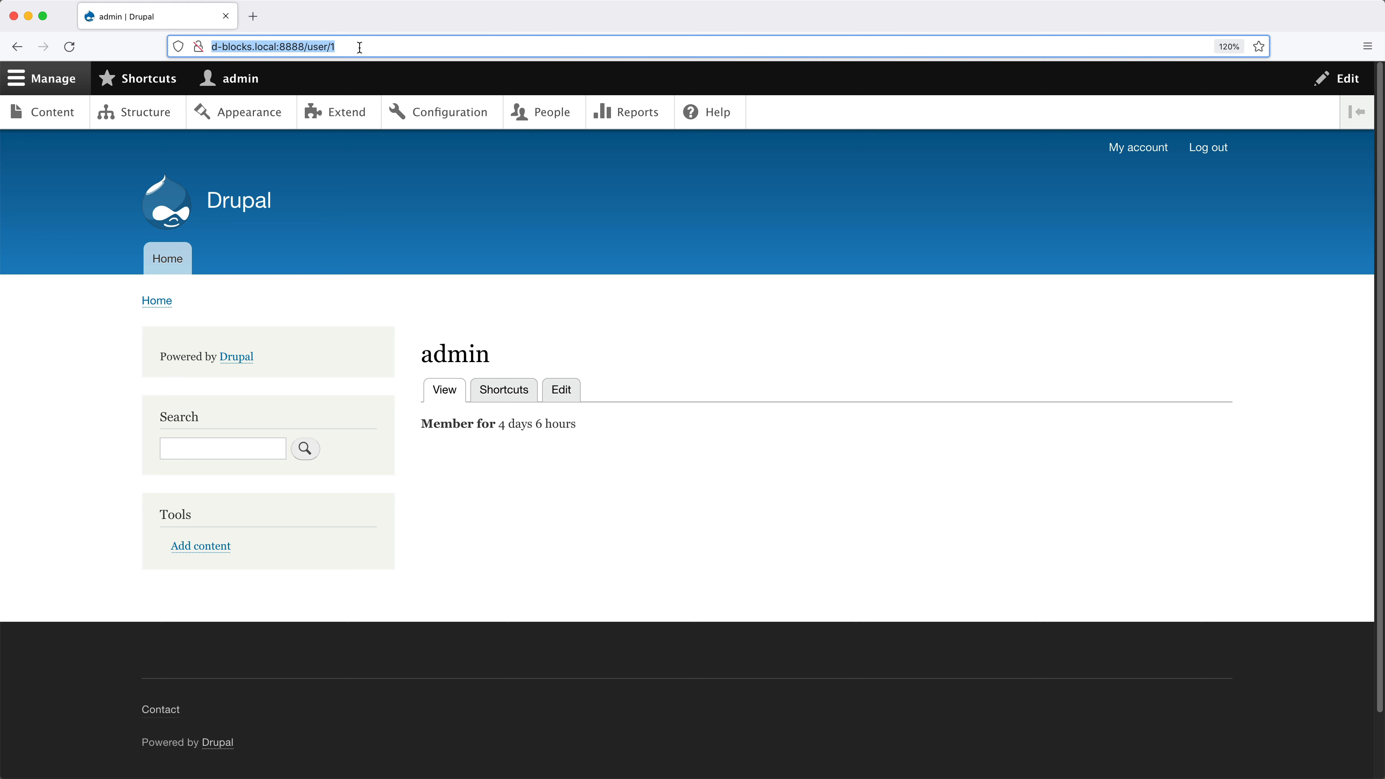
{"action": "key", "text": "super+shift+p"}
{"action": "type", "text": "http://d-blocks.local:8888"}
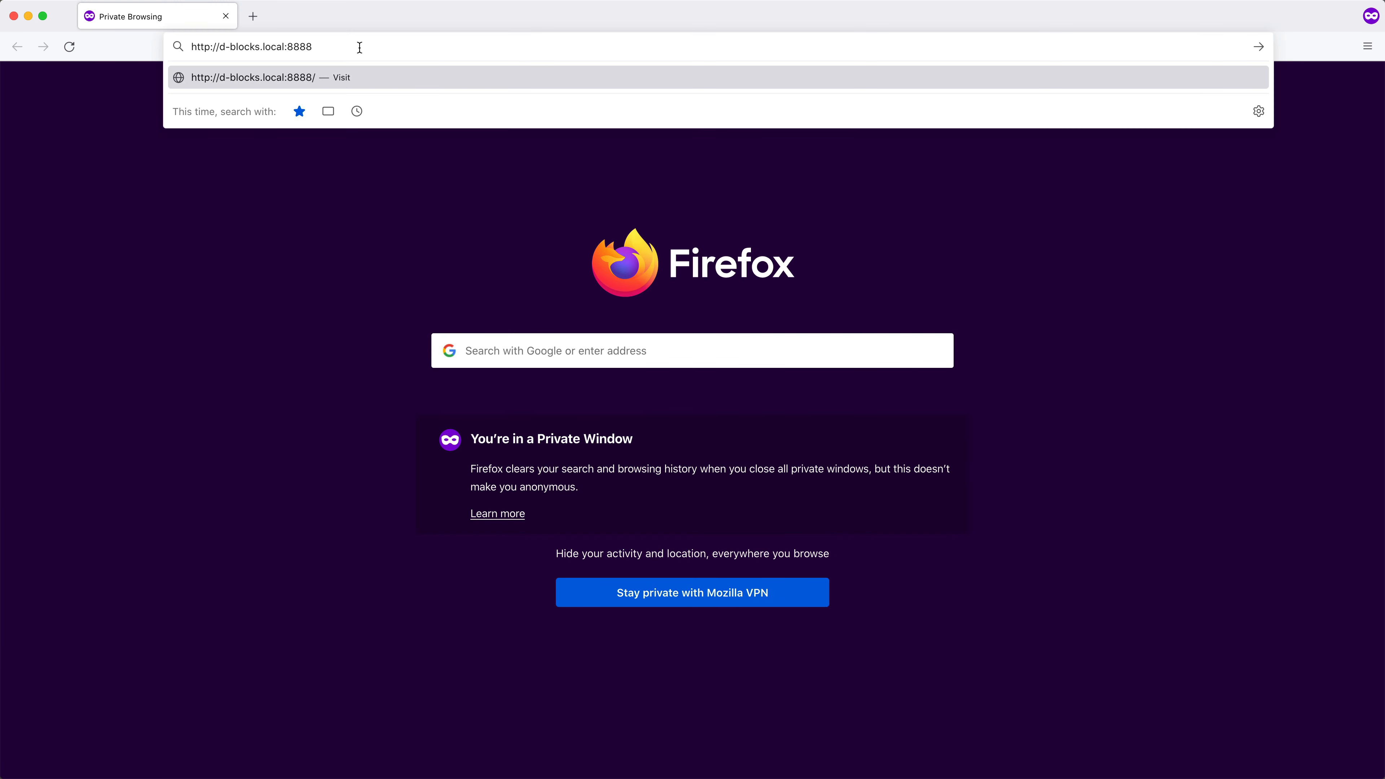
{"action": "key", "text": "Return"}
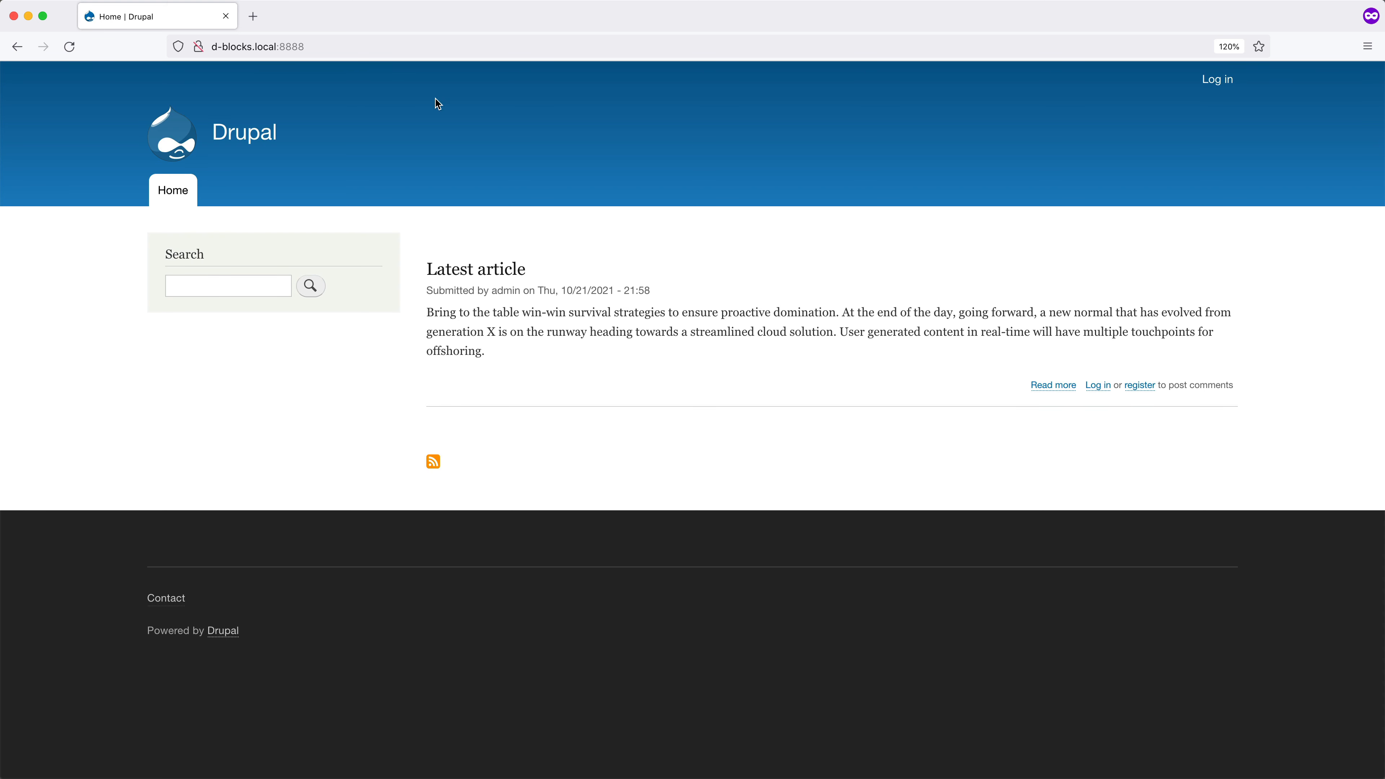
{"action": "left_click", "coordinate": [1217, 80]}
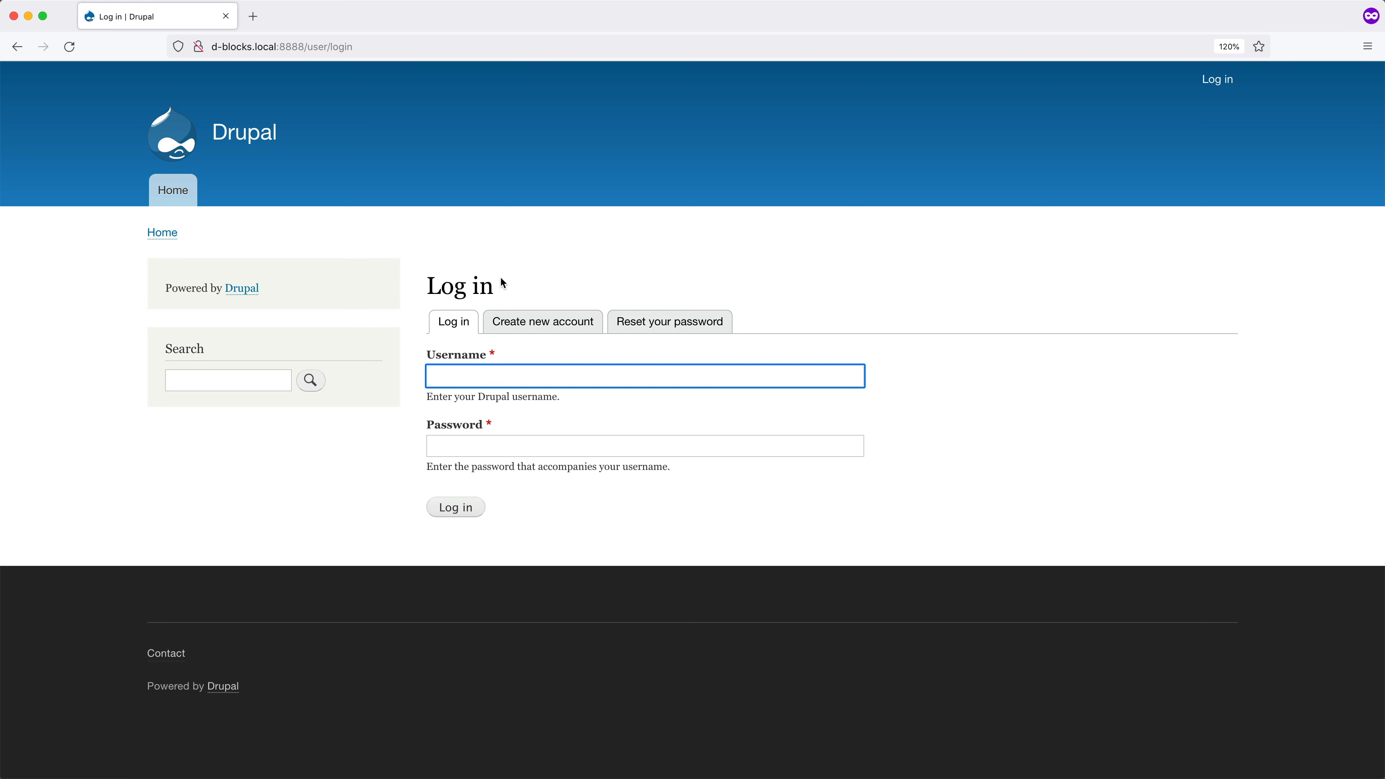
{"action": "left_click", "coordinate": [524, 330]}
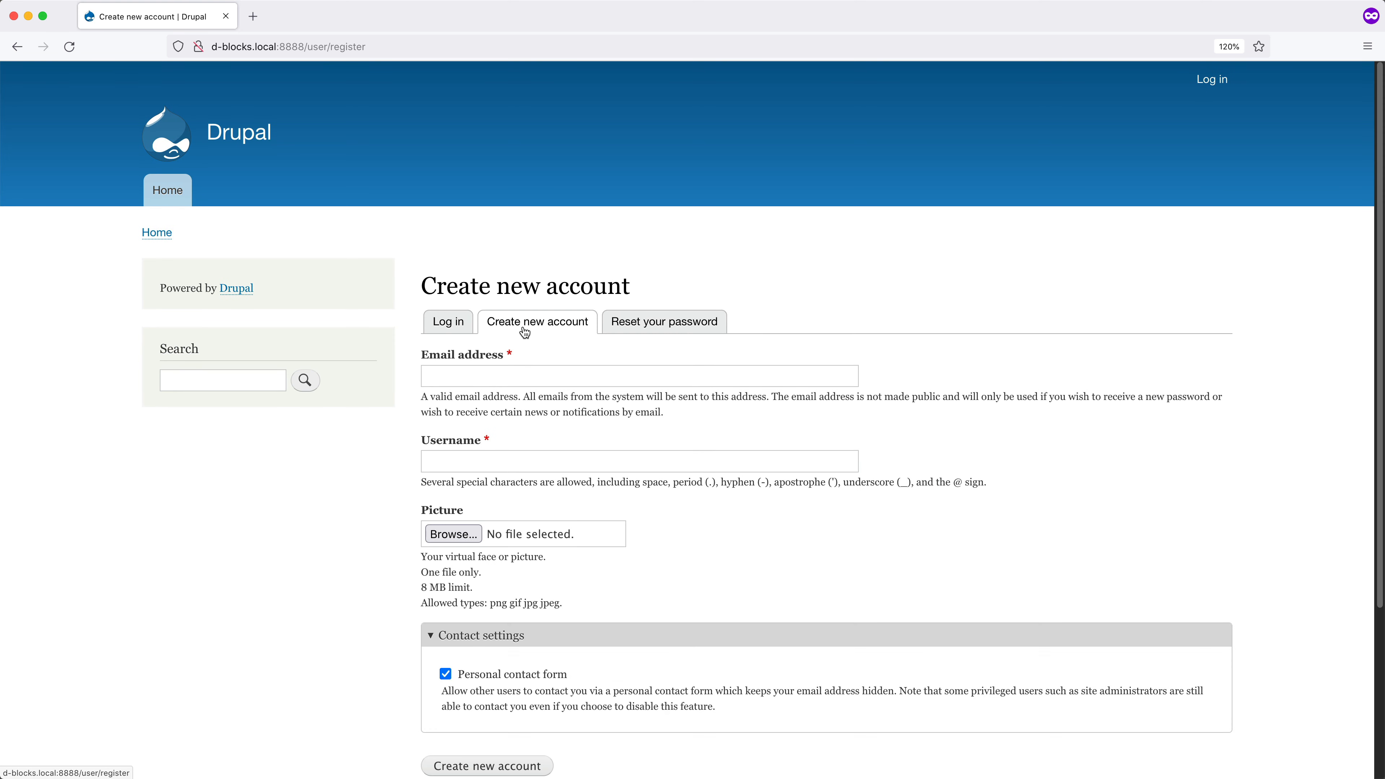
Step: Check the block on the password reset page, then replace its listed page path with <front> and save the block
{"action": "left_click", "coordinate": [643, 328]}
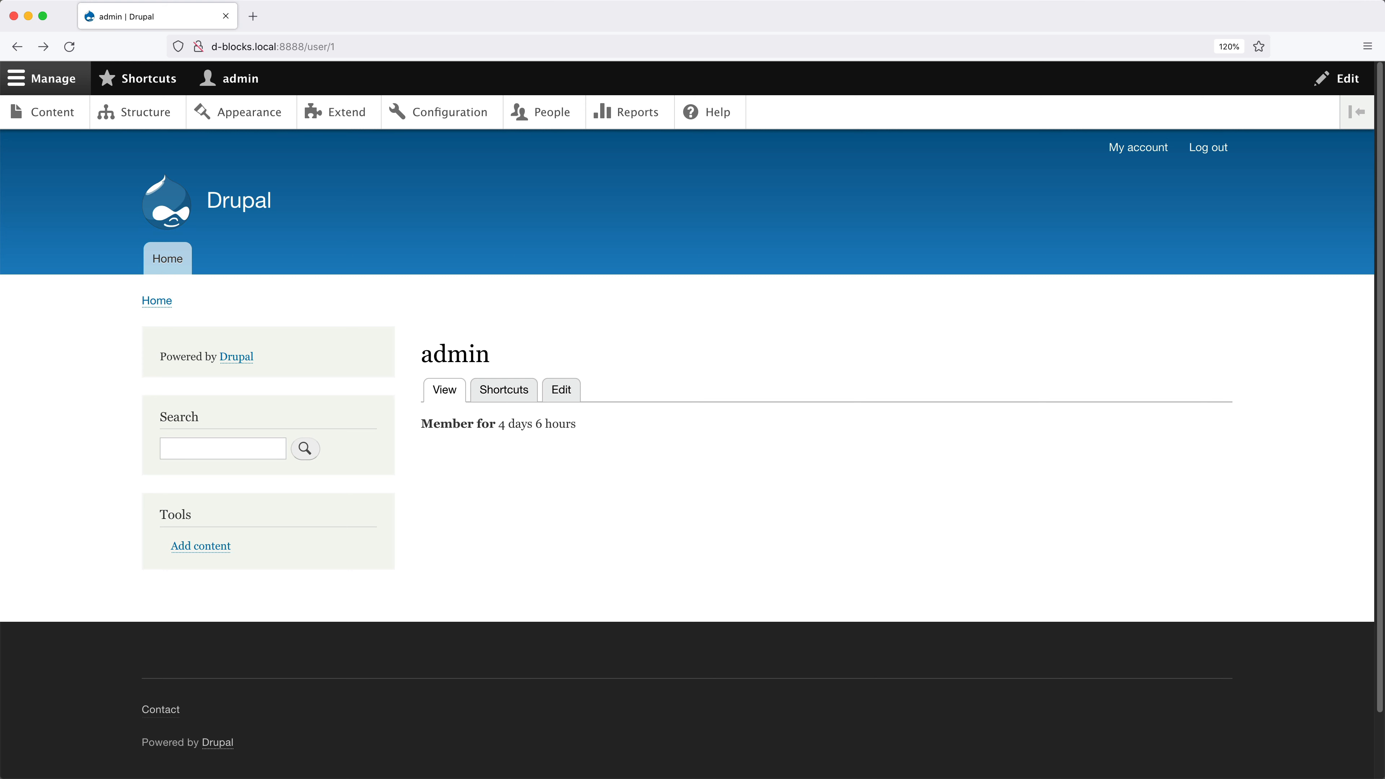
{"action": "left_click", "coordinate": [375, 345]}
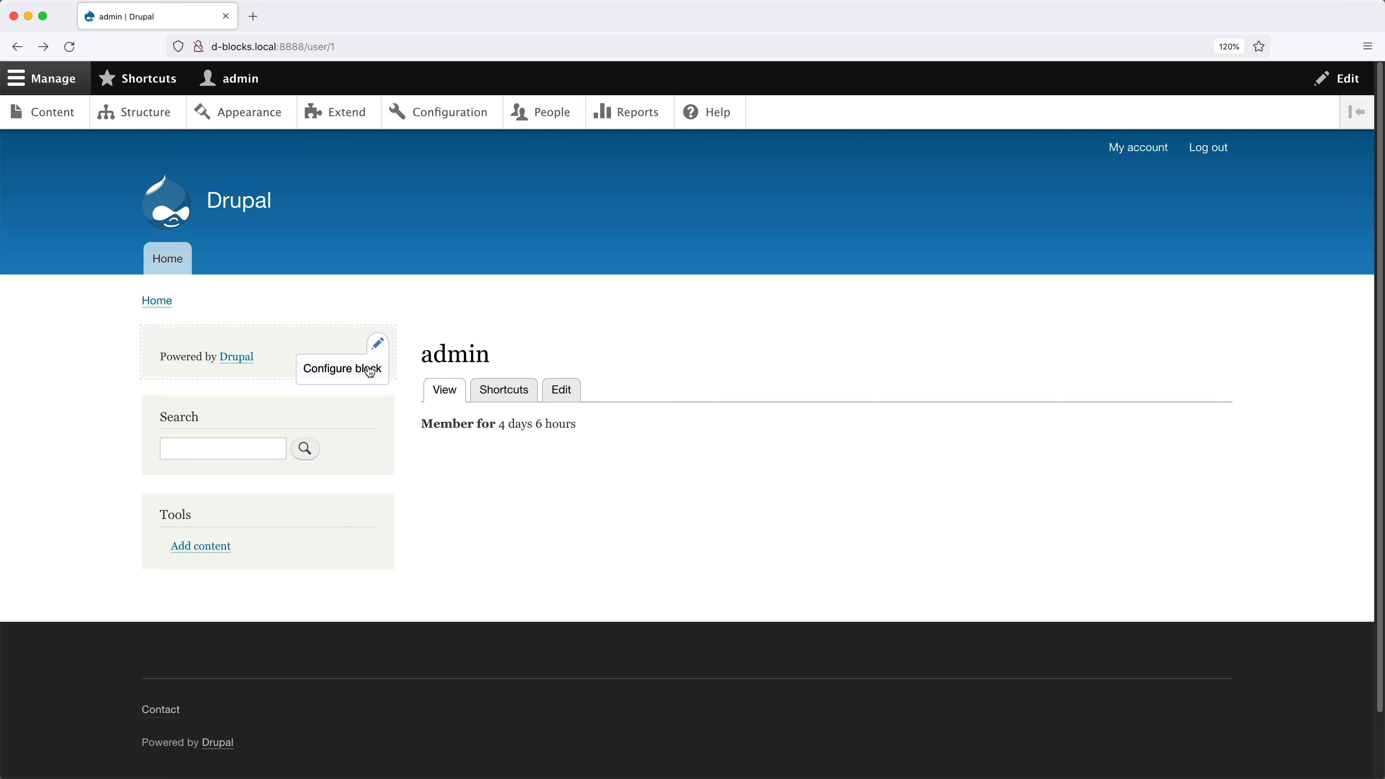
{"action": "left_click", "coordinate": [366, 366]}
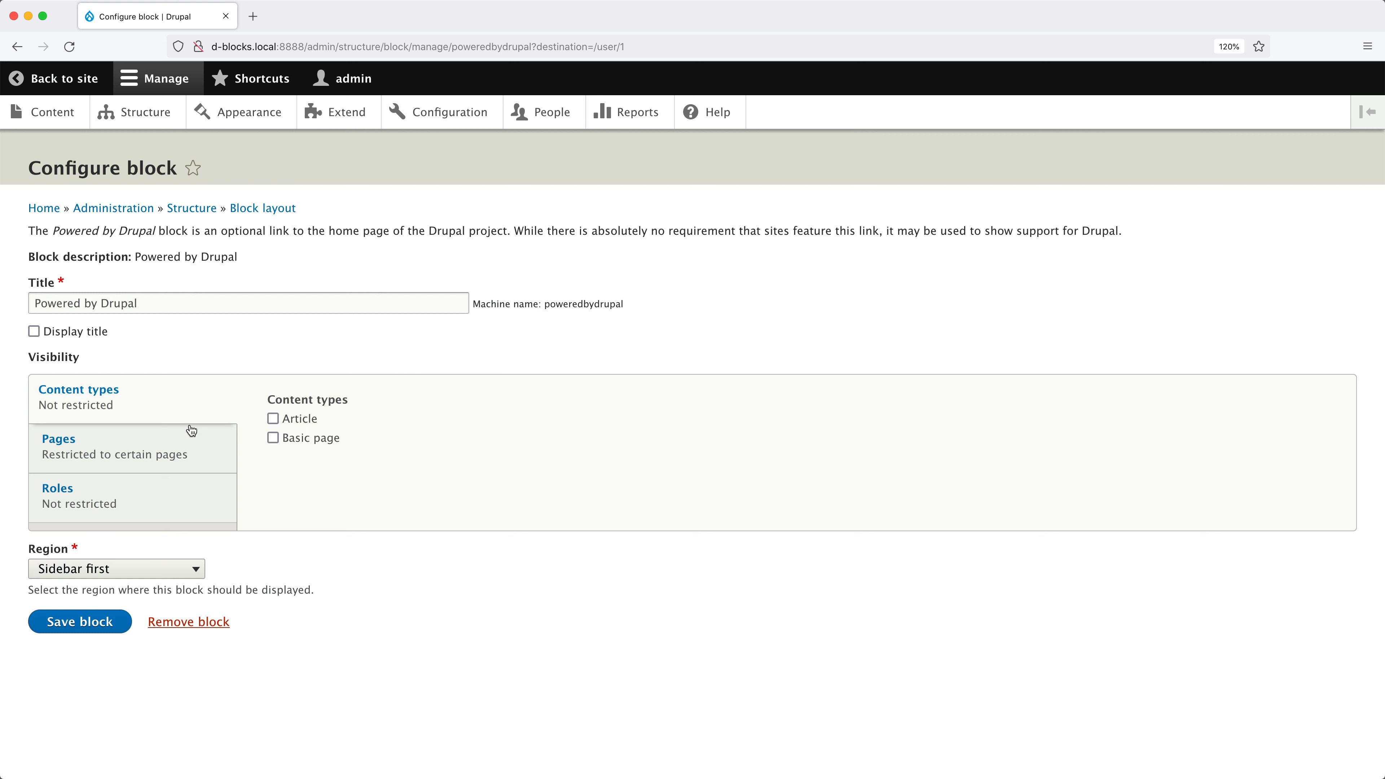
{"action": "left_click", "coordinate": [178, 444]}
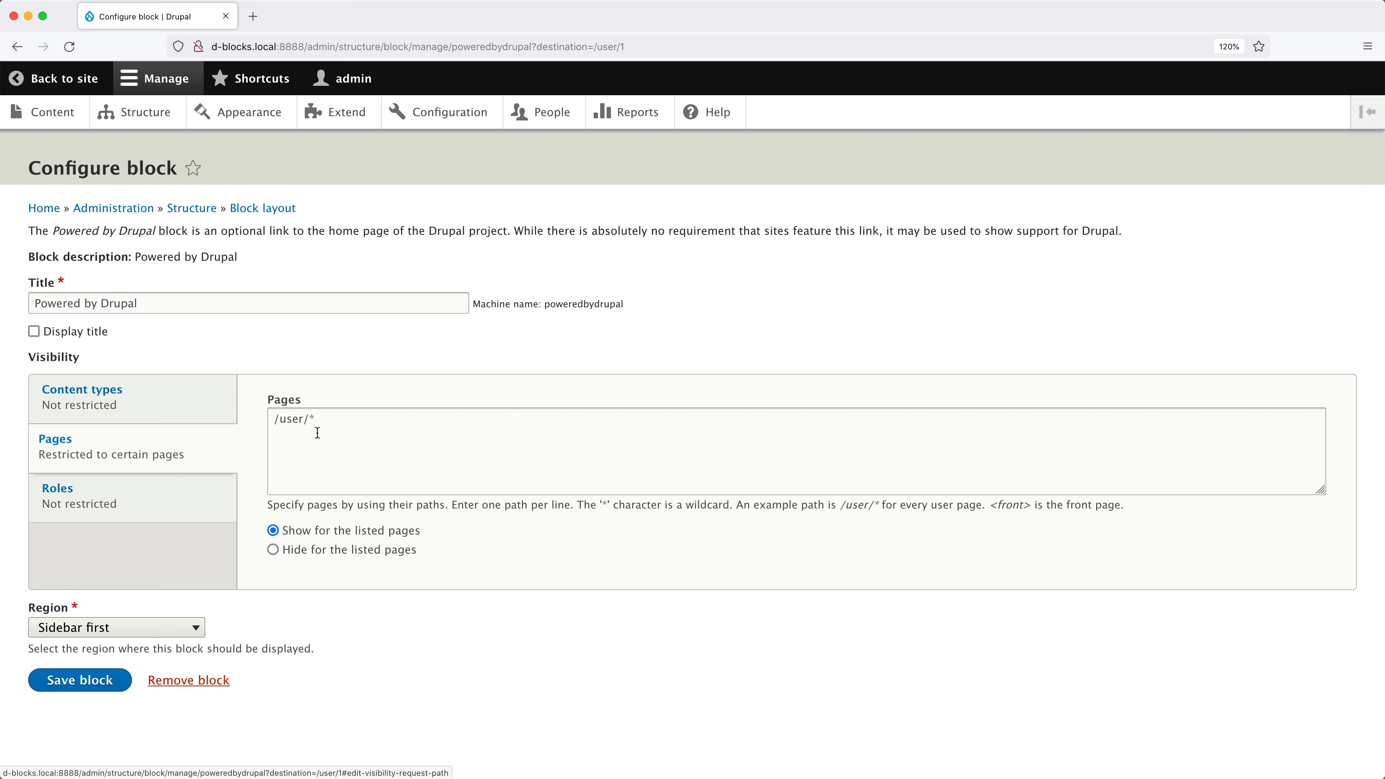
{"action": "triple_click", "coordinate": [334, 420]}
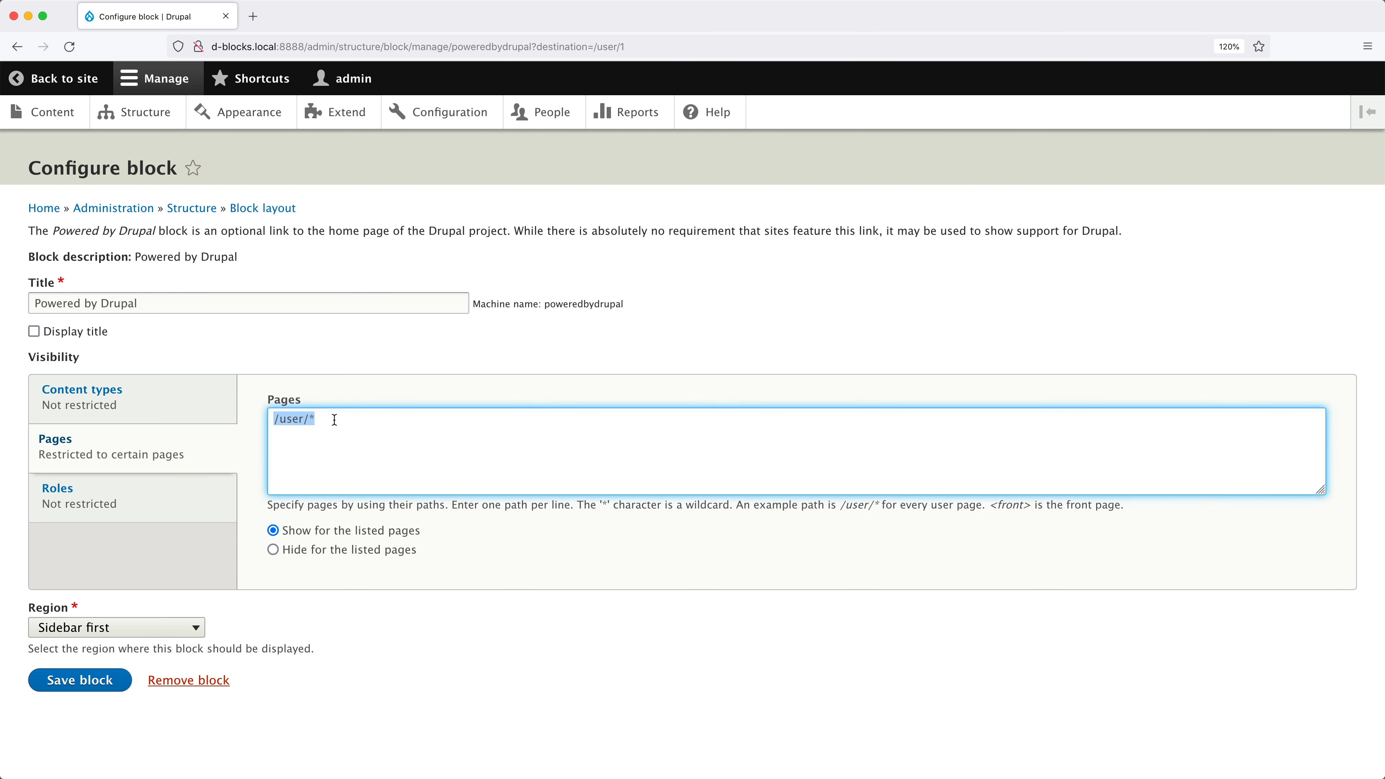
{"action": "type", "text": "<front>"}
{"action": "left_click", "coordinate": [101, 680]}
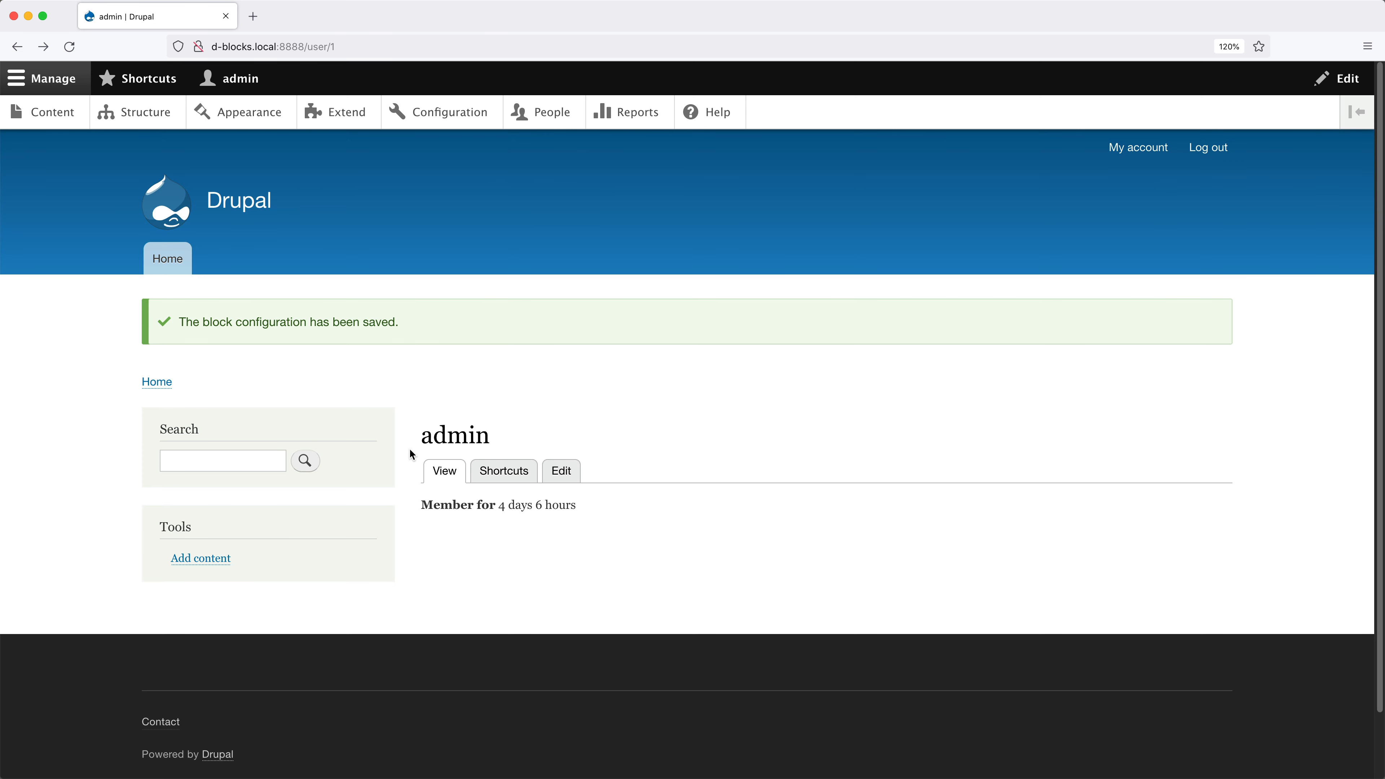
Step: Check the block on the Home page, then open its configuration from there and clear the listed page path
{"action": "left_click", "coordinate": [184, 271]}
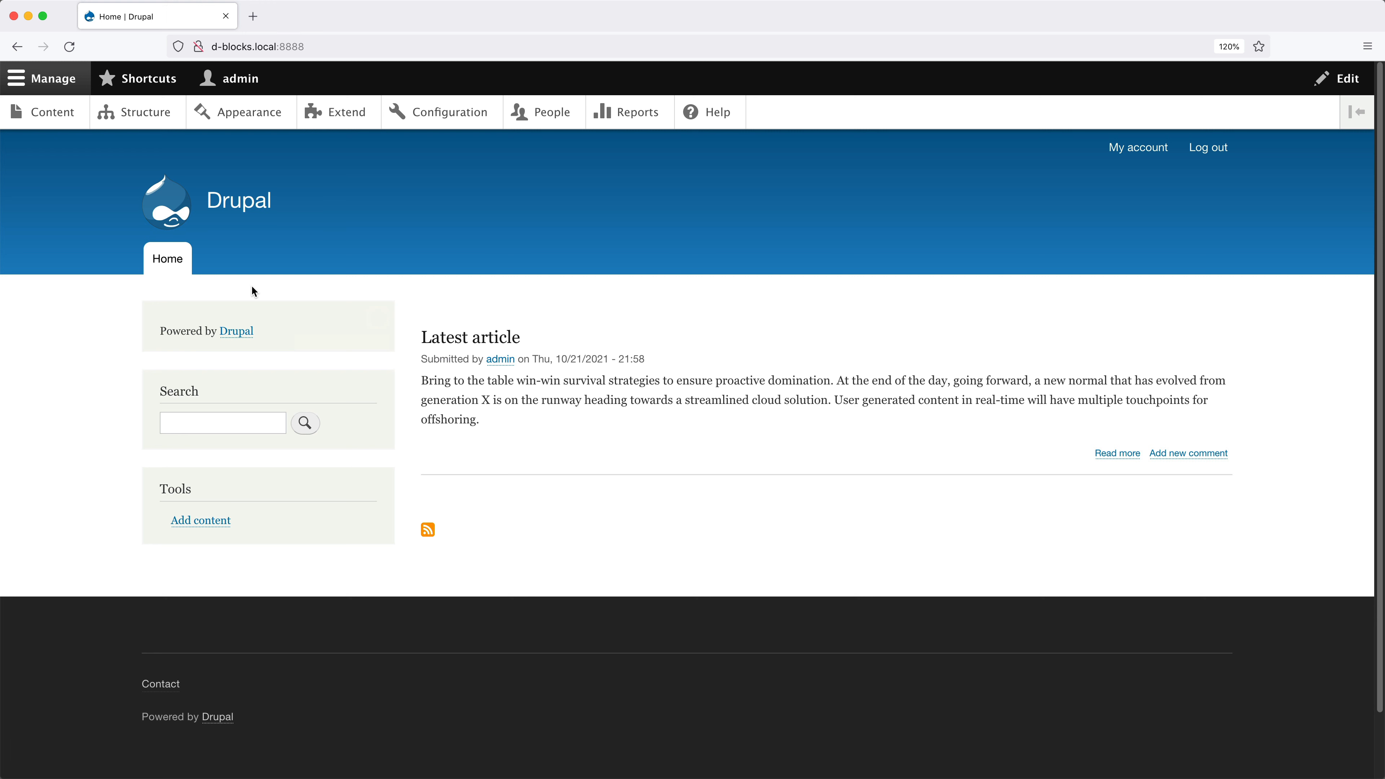
{"action": "left_click", "coordinate": [377, 317]}
{"action": "left_click", "coordinate": [368, 343]}
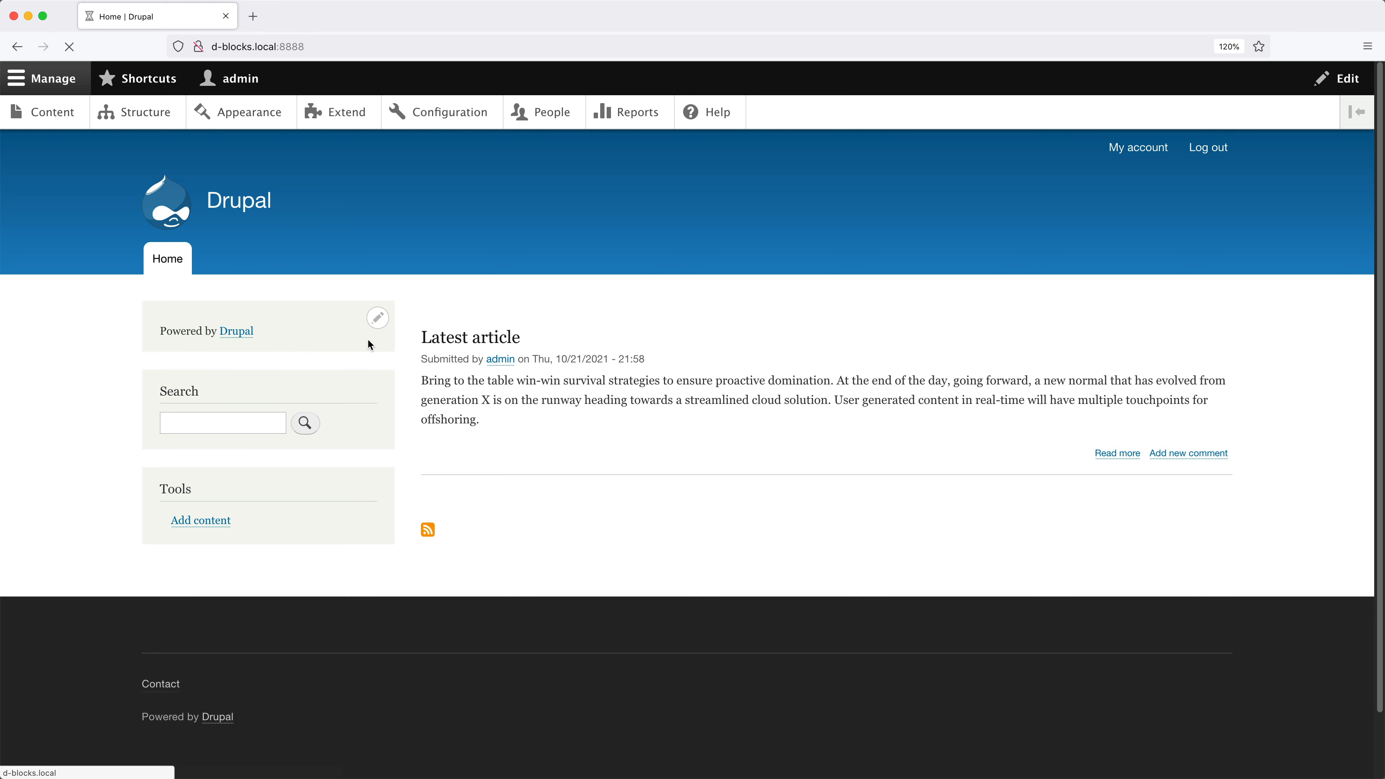
{"action": "left_click", "coordinate": [158, 442]}
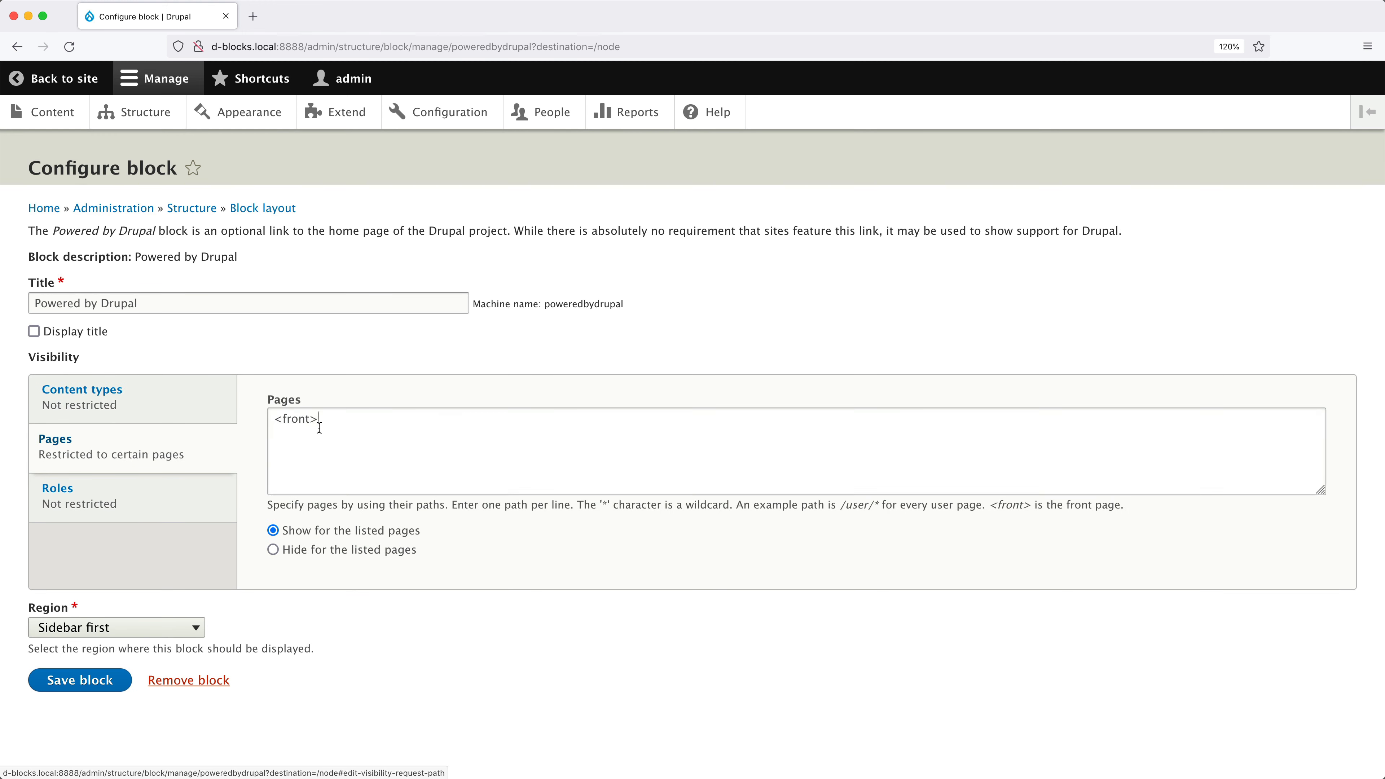
{"action": "triple_click", "coordinate": [320, 426]}
{"action": "key", "text": "BackSpace"}
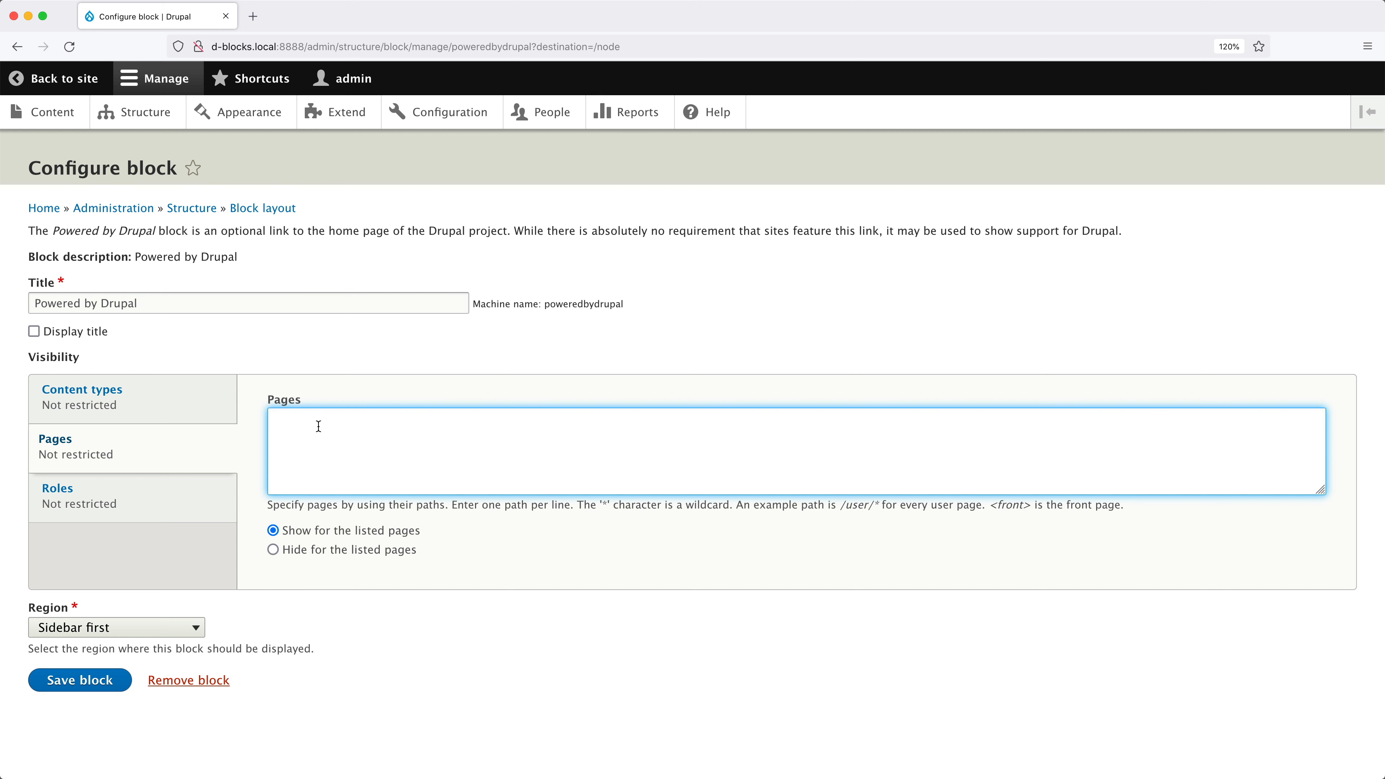
Step: Restrict the Powered by Drupal block to the Anonymous user role and save the block
{"action": "left_click", "coordinate": [193, 489]}
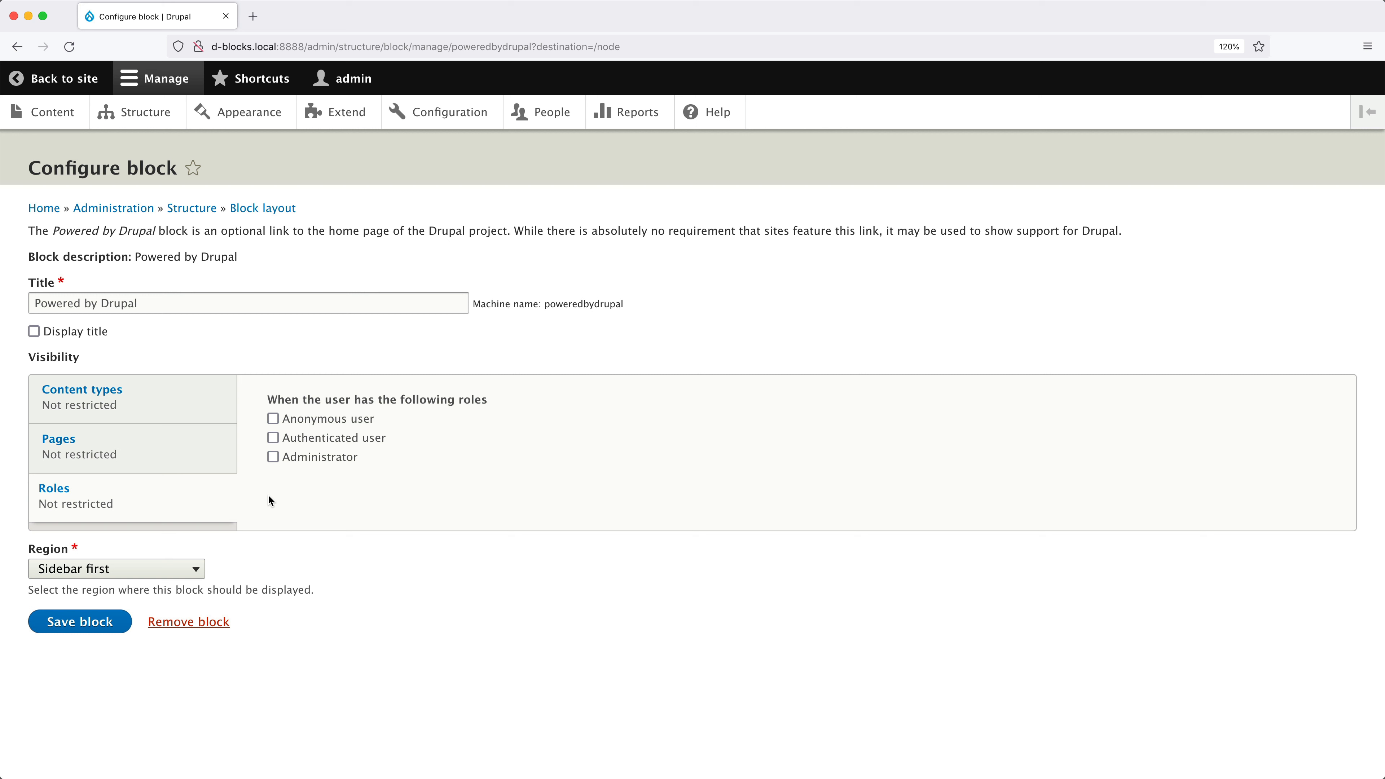
{"action": "left_click", "coordinate": [273, 419]}
{"action": "left_click", "coordinate": [73, 630]}
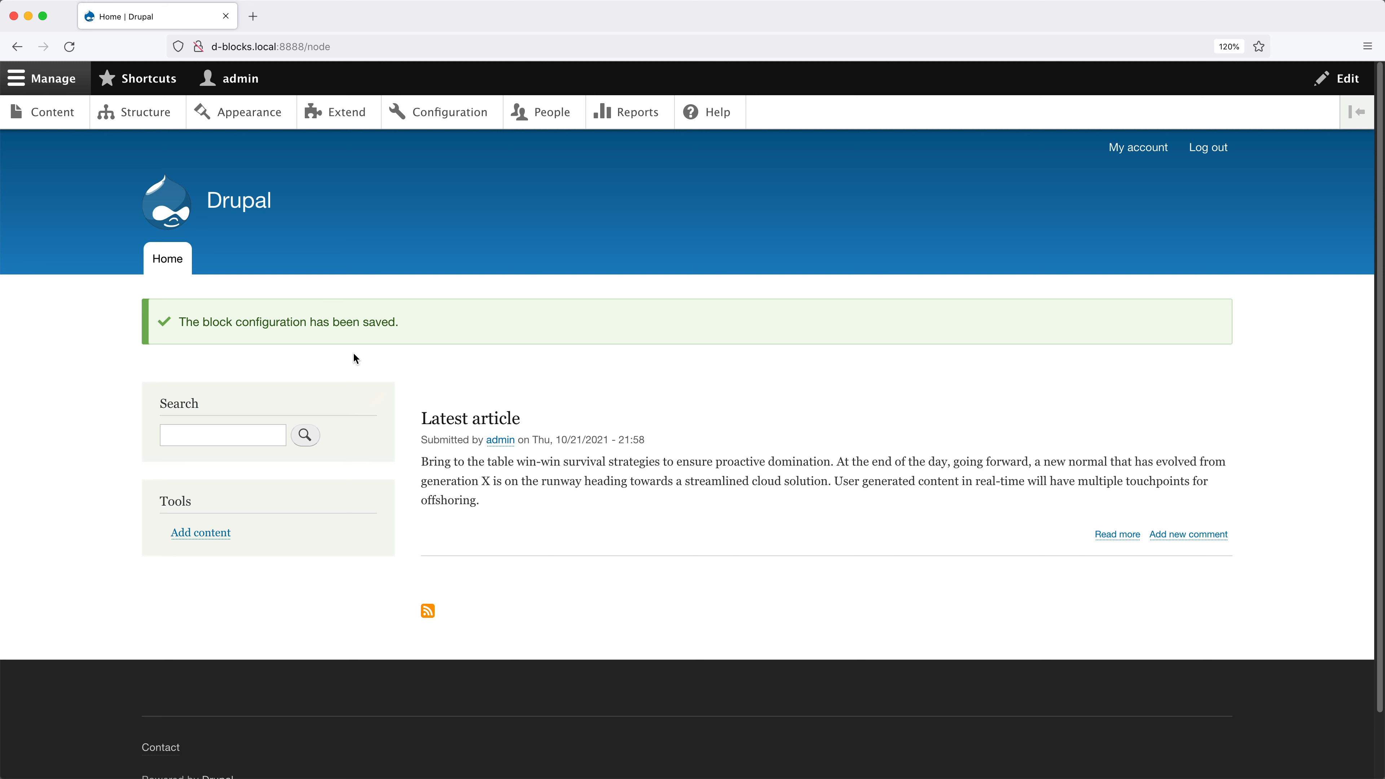
Step: Check the block as an anonymous visitor at d-blocks.local:8888 in a private window, then close that window
{"action": "key", "text": "super+shift+p"}
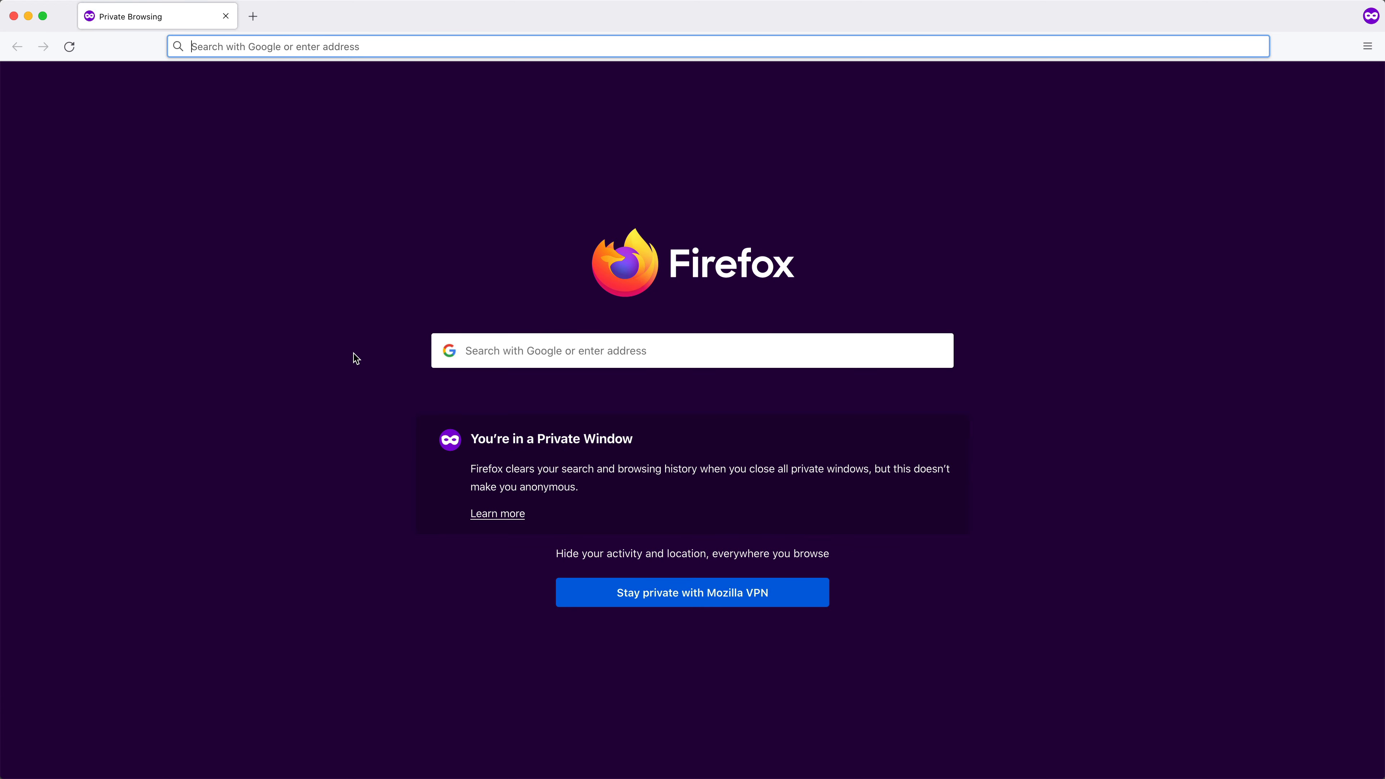
{"action": "type", "text": "d-blocks.local:8888"}
{"action": "key", "text": "Return"}
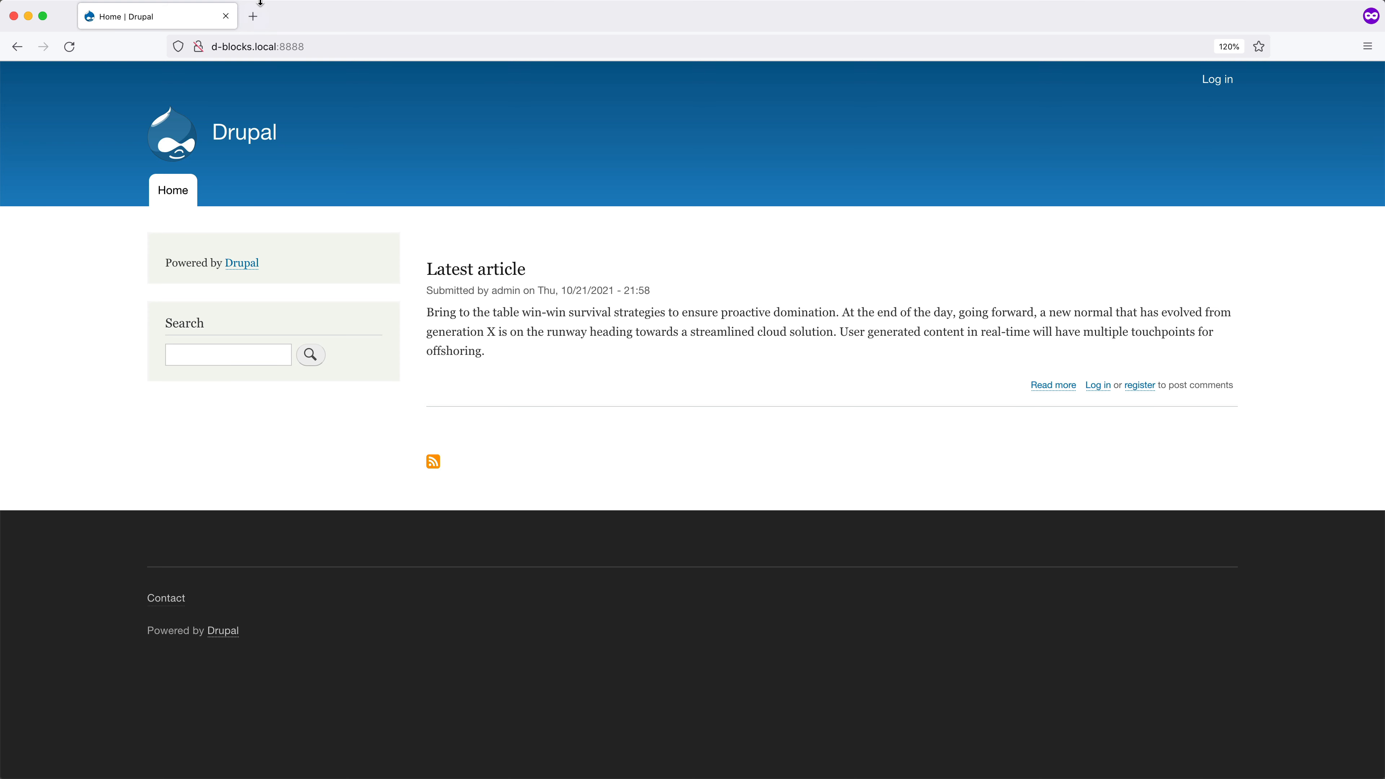
{"action": "left_click", "coordinate": [225, 16]}
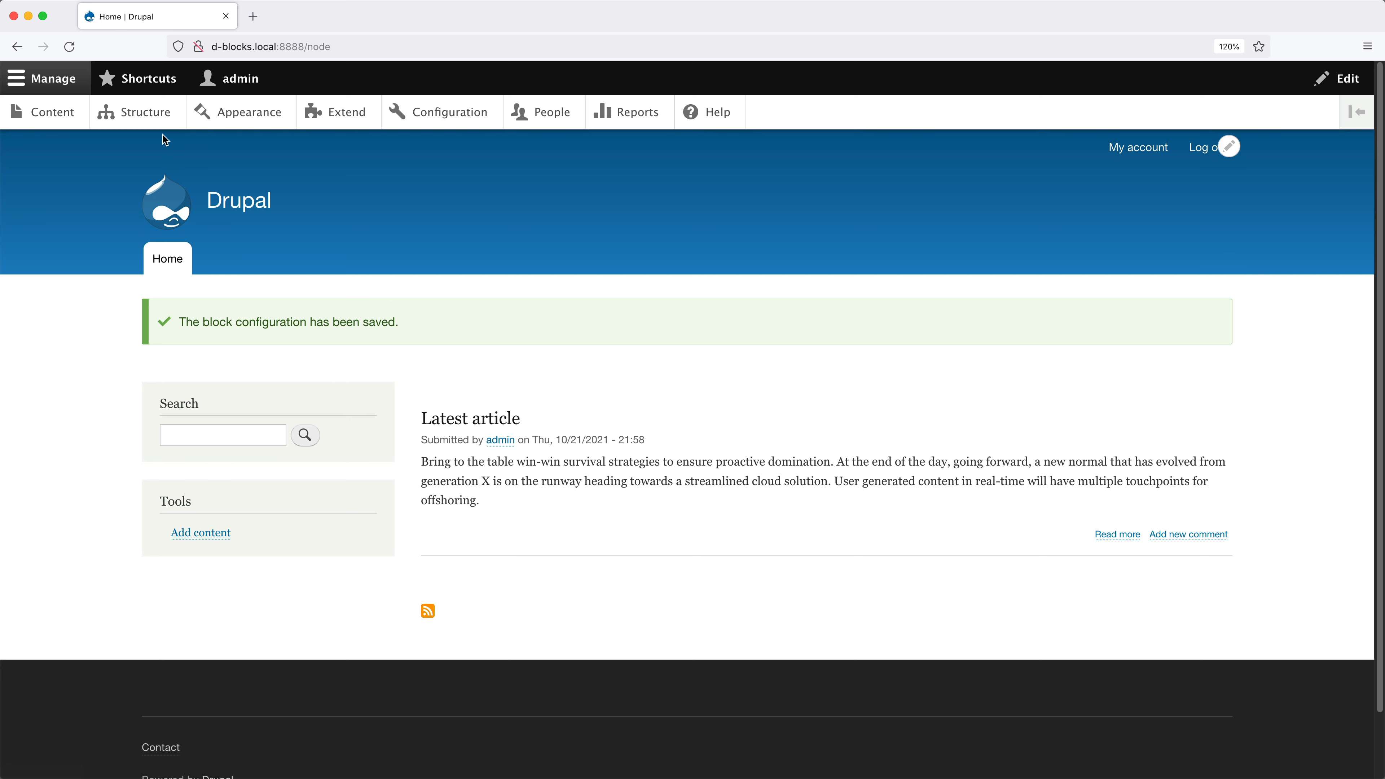
Step: Open the Powered by Drupal block's configuration from the Block layout page and restrict it to the Article content type
{"action": "left_click", "coordinate": [157, 117]}
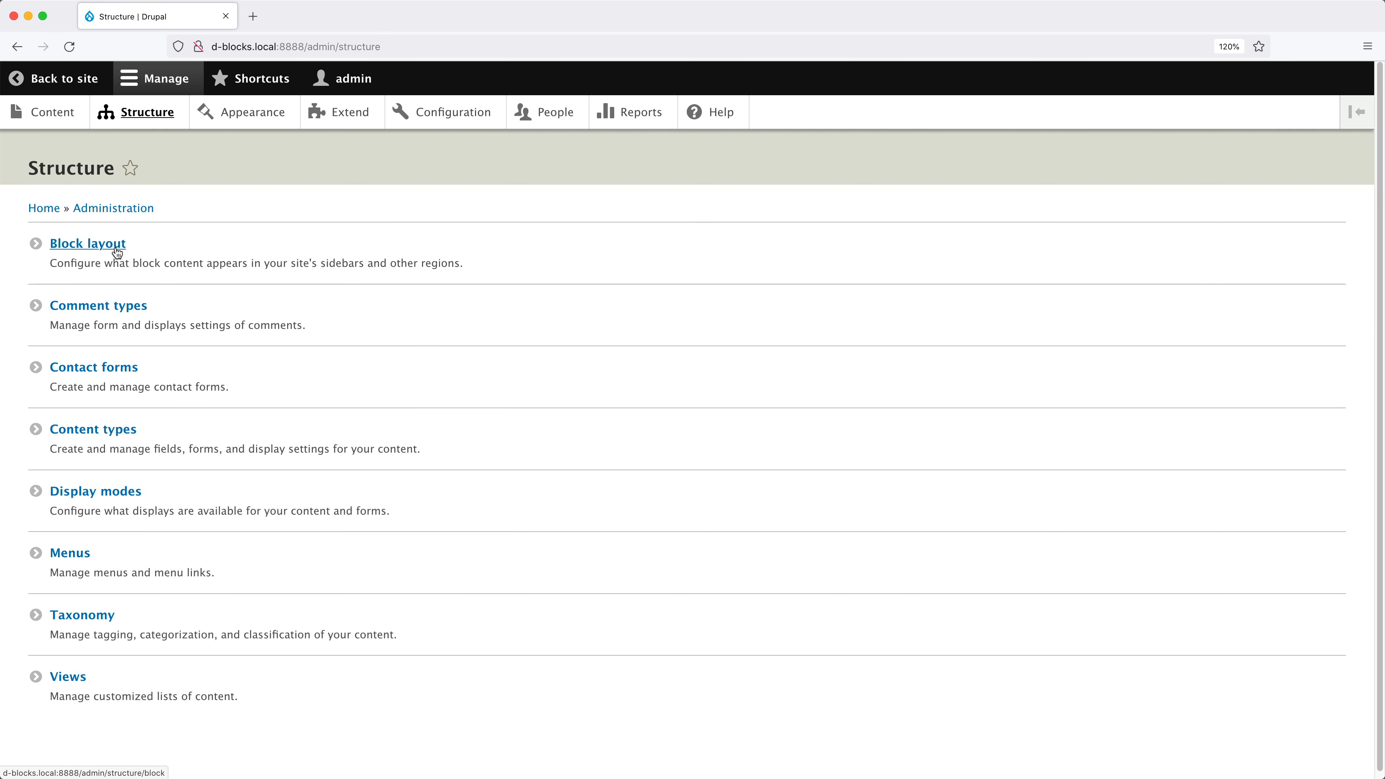
{"action": "left_click", "coordinate": [113, 256]}
{"action": "scroll", "coordinate": [556, 516], "scroll_direction": "down", "scroll_amount": 10}
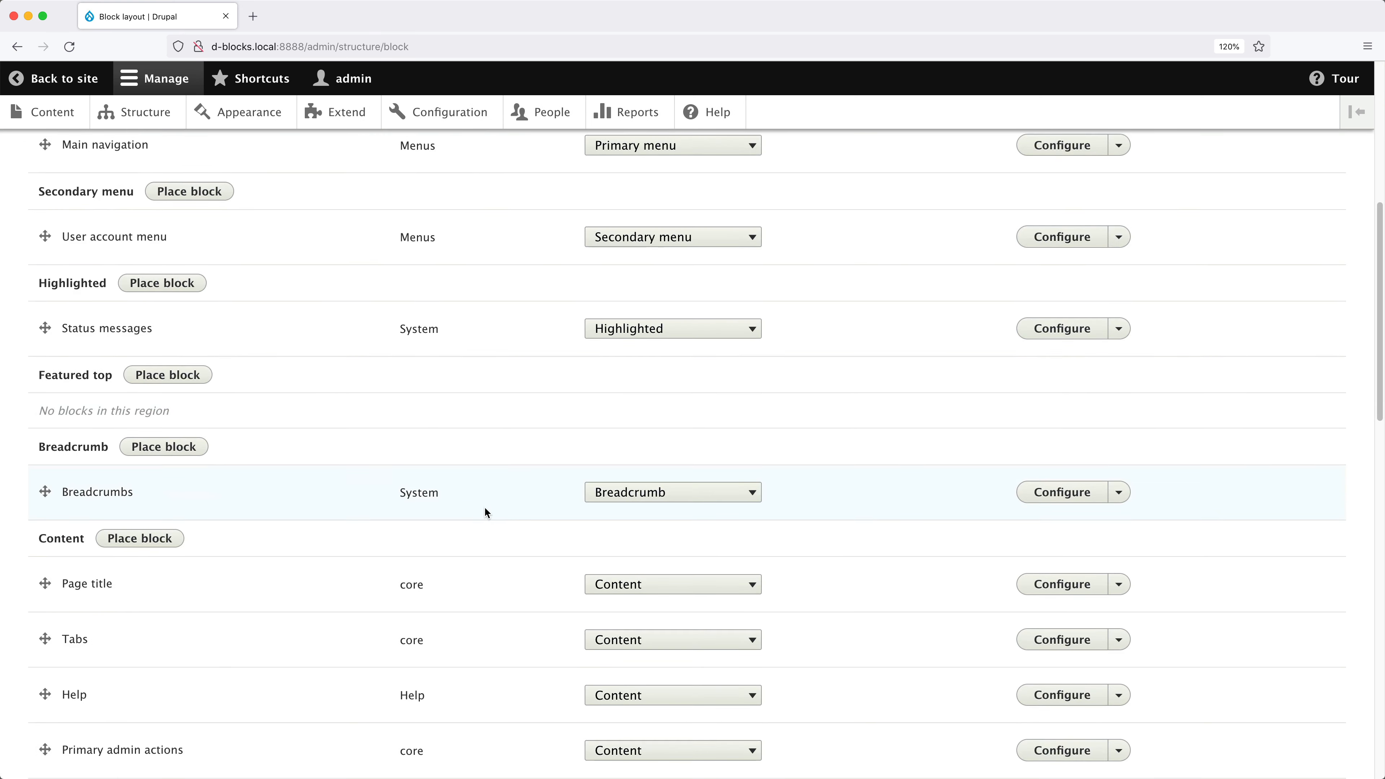
{"action": "scroll", "coordinate": [483, 510], "scroll_direction": "down", "scroll_amount": 5}
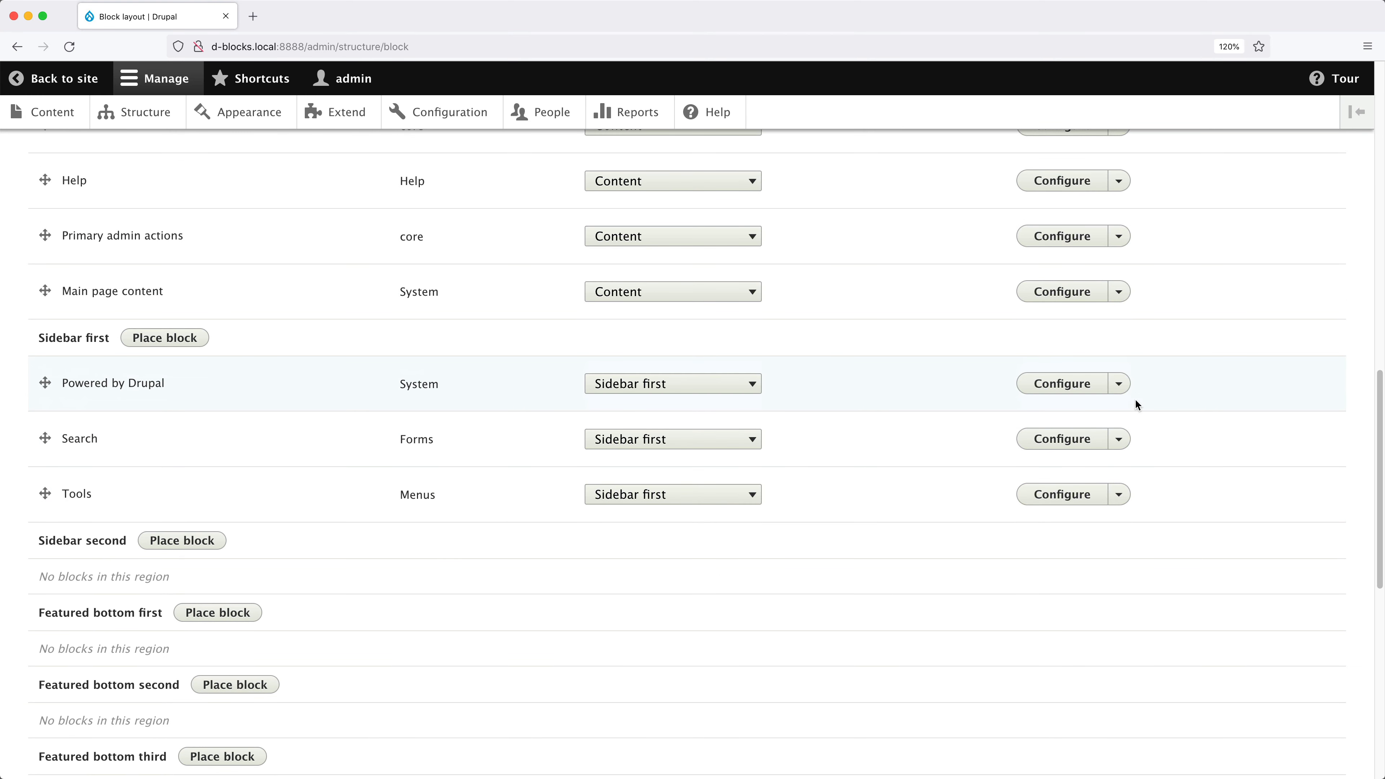
{"action": "left_click", "coordinate": [1052, 384]}
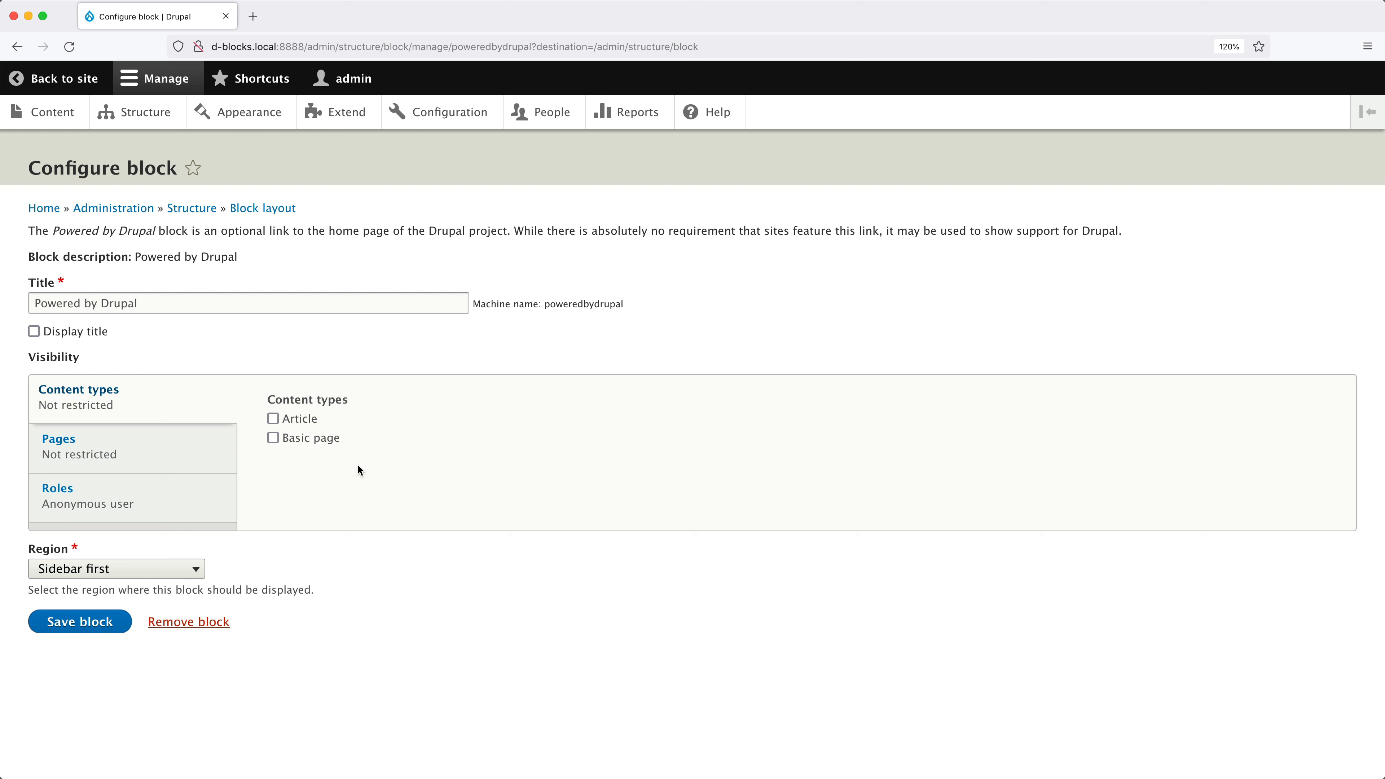
{"action": "left_click", "coordinate": [306, 420]}
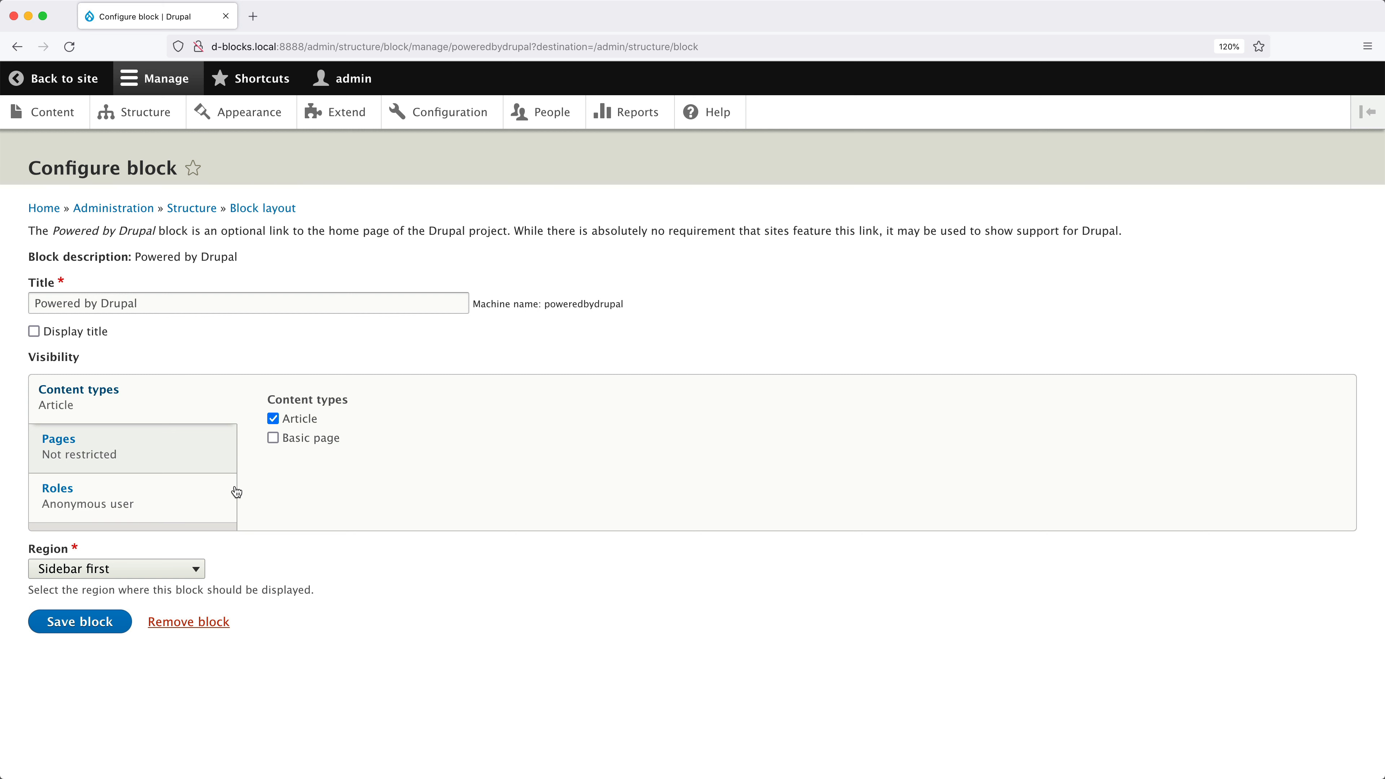
Step: Review the block's role and content type restrictions, then clear its Anonymous user role restriction
{"action": "left_click", "coordinate": [210, 497]}
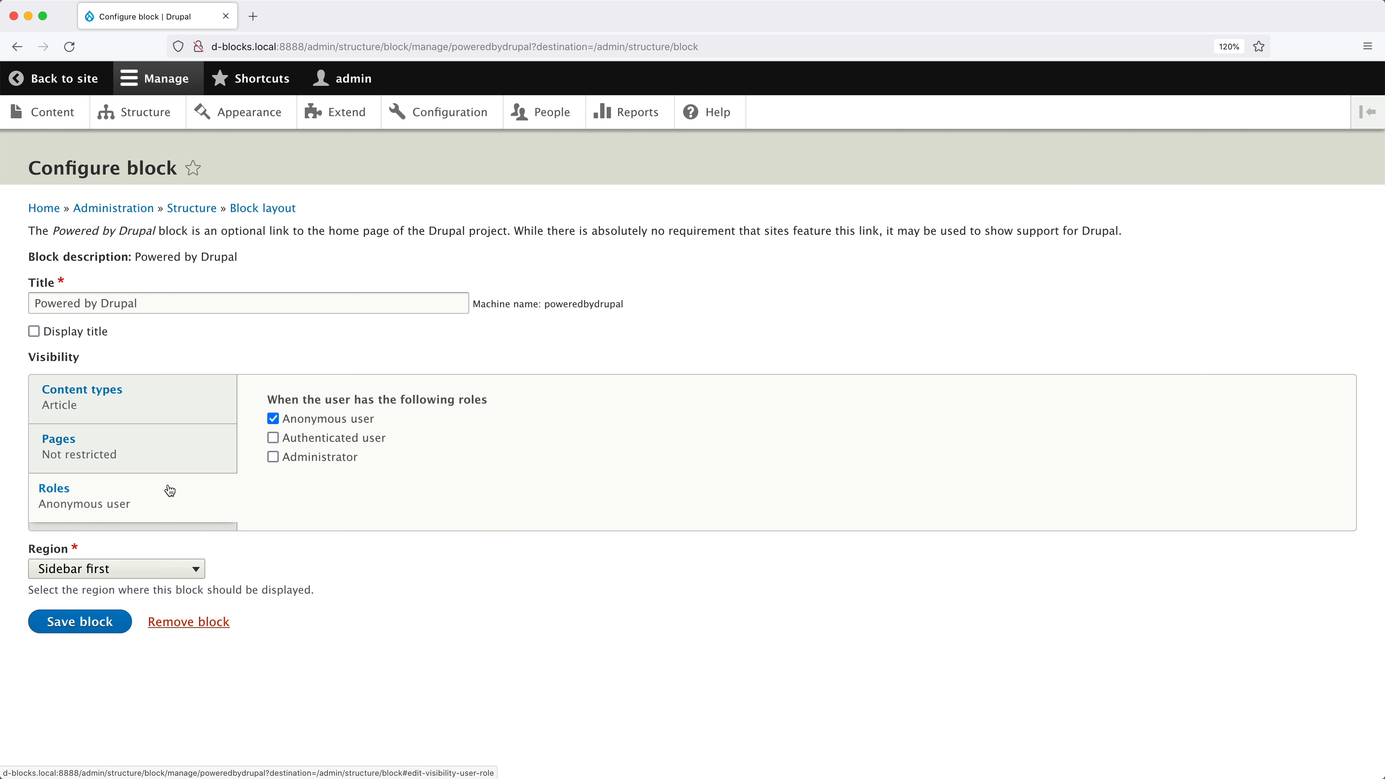
{"action": "left_click", "coordinate": [172, 408]}
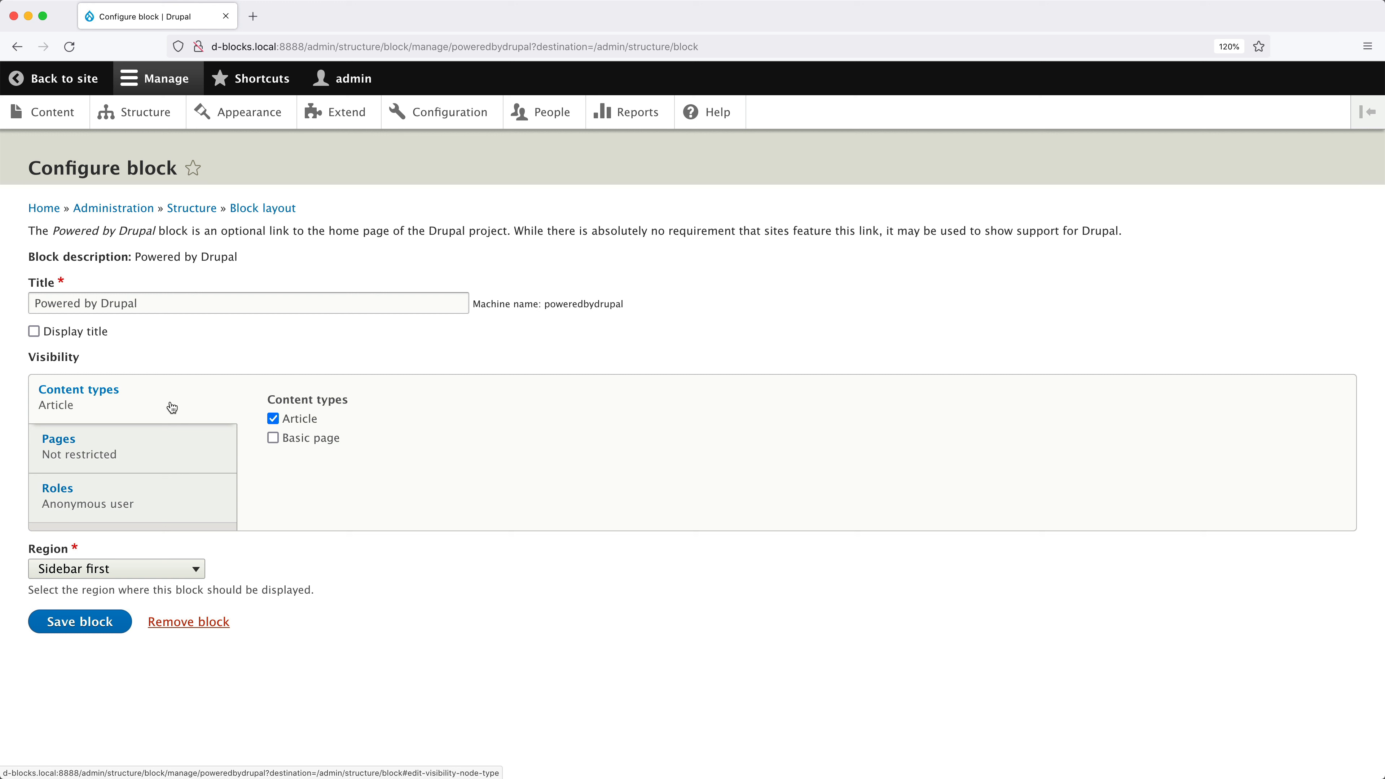
{"action": "left_click", "coordinate": [174, 500]}
{"action": "left_click", "coordinate": [312, 420]}
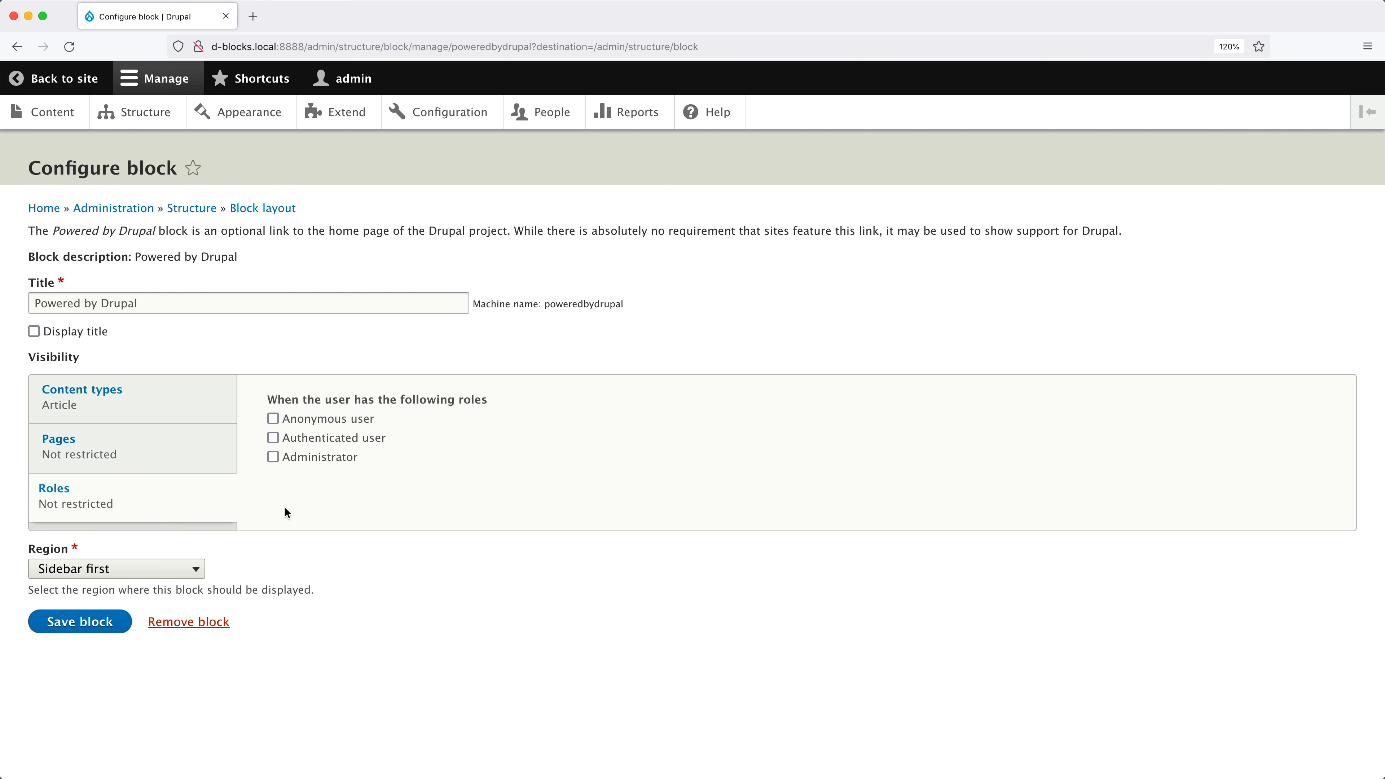
Step: Review the content type restriction and enter /user/* as the block's listed page path
{"action": "left_click", "coordinate": [189, 412]}
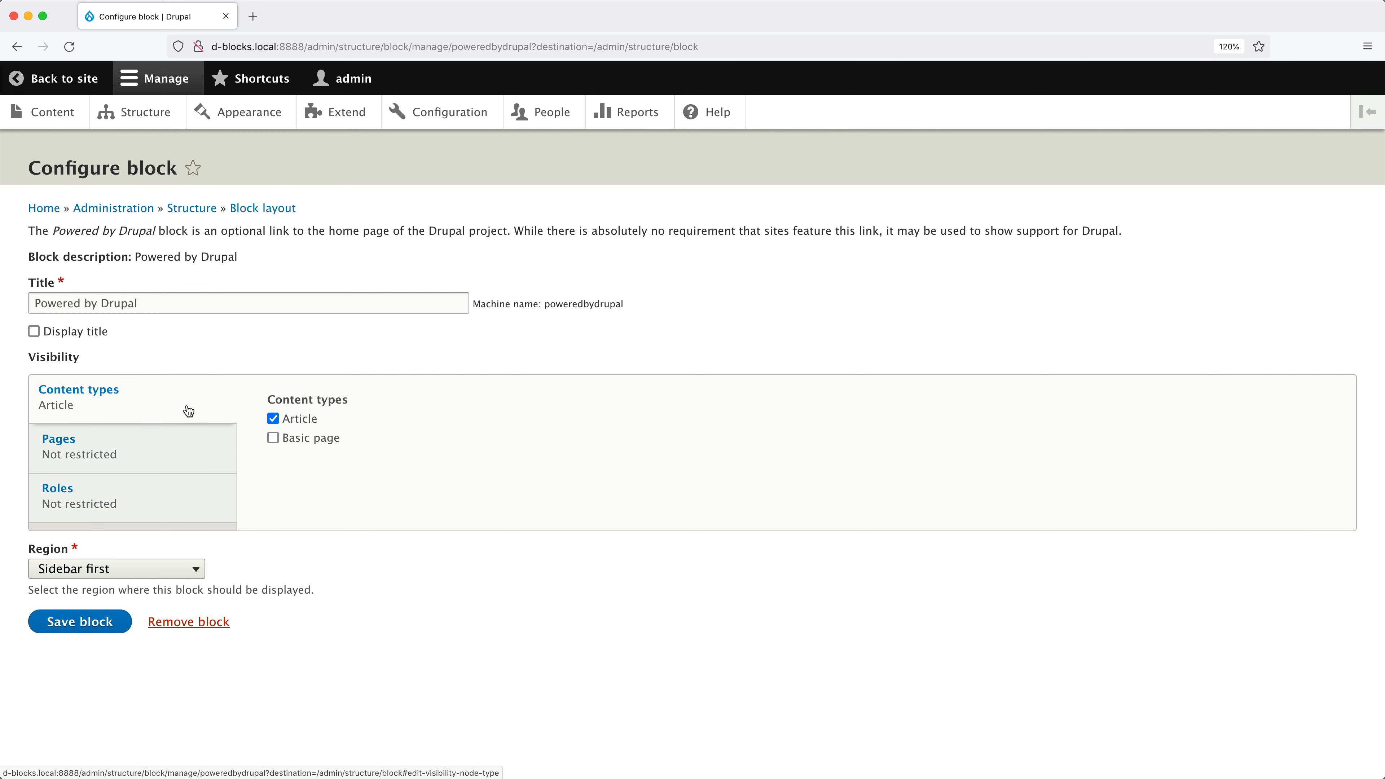
{"action": "left_click", "coordinate": [186, 455]}
{"action": "left_click", "coordinate": [328, 429]}
{"action": "type", "text": "/u"}
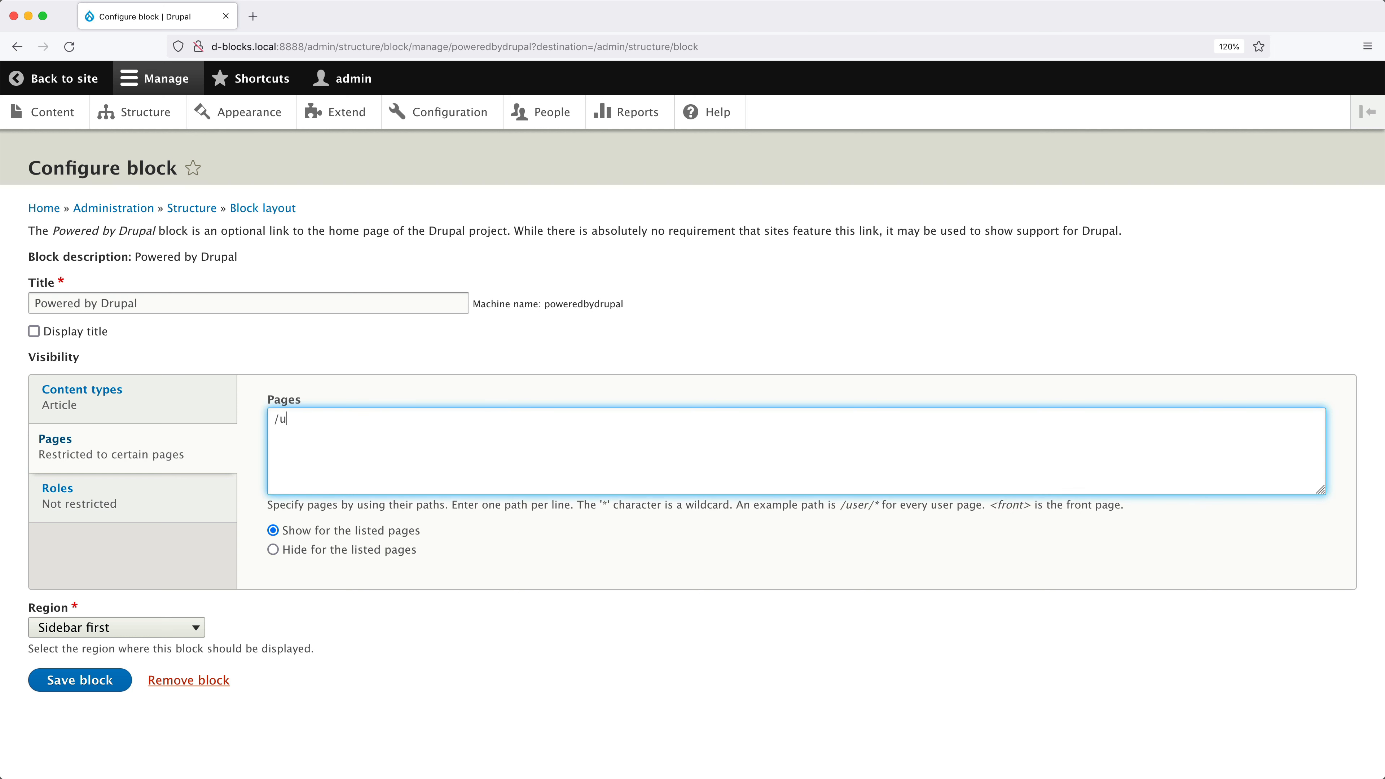
{"action": "type", "text": "ser/*"}
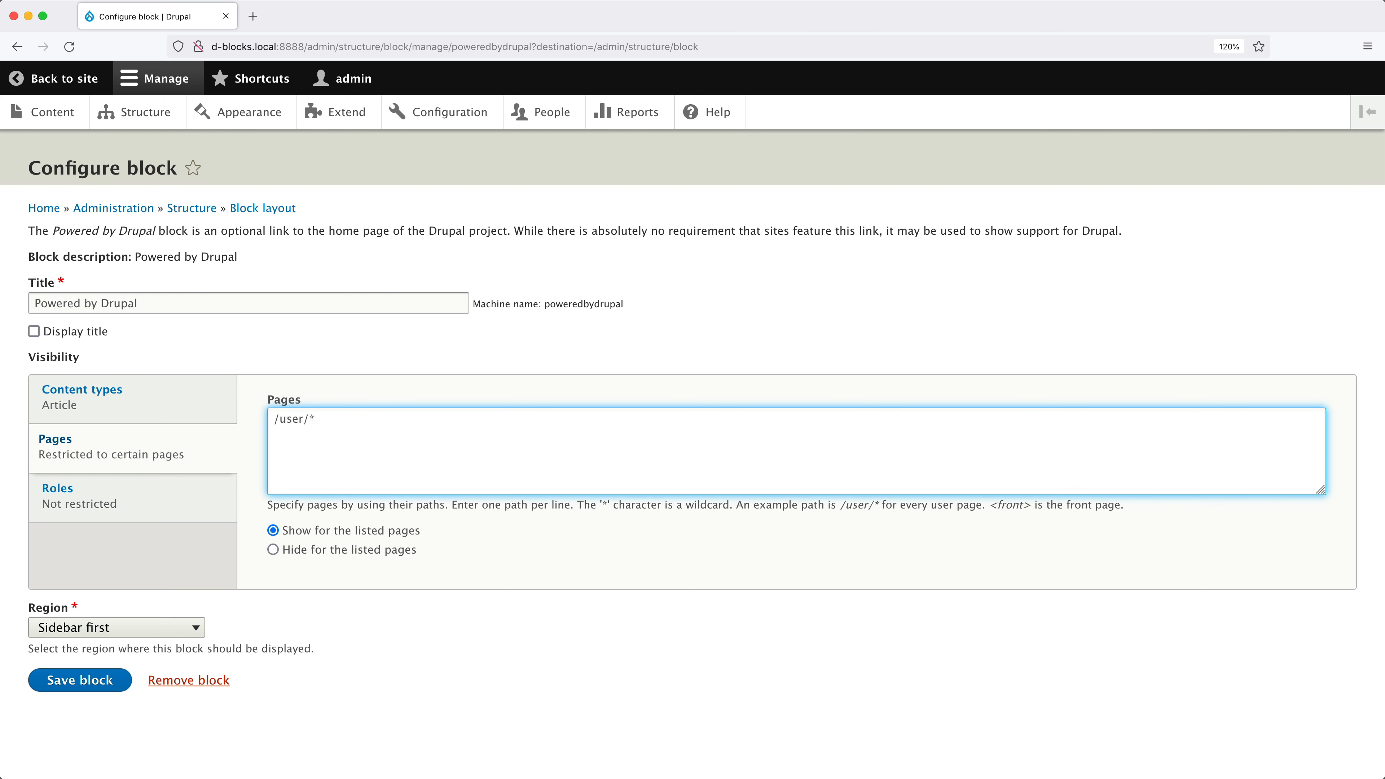